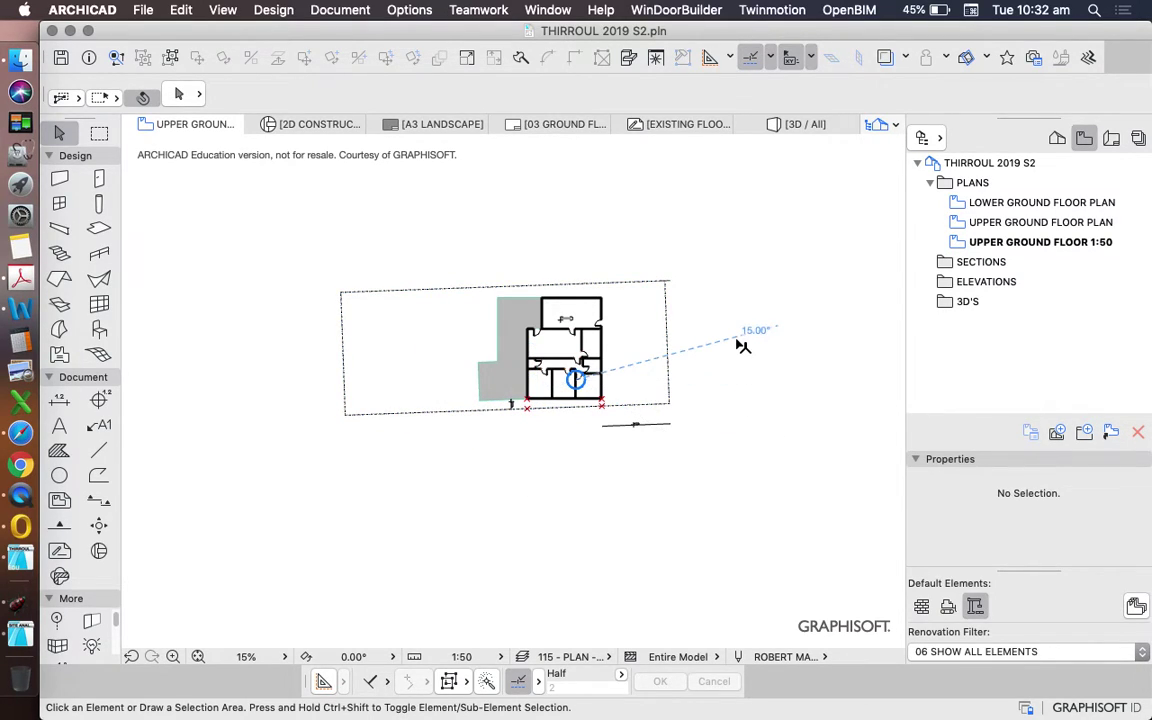
Step: Zoom in slightly on the plan, then switch the Navigator to the Layout Book
scroll(710, 355, up, 2)
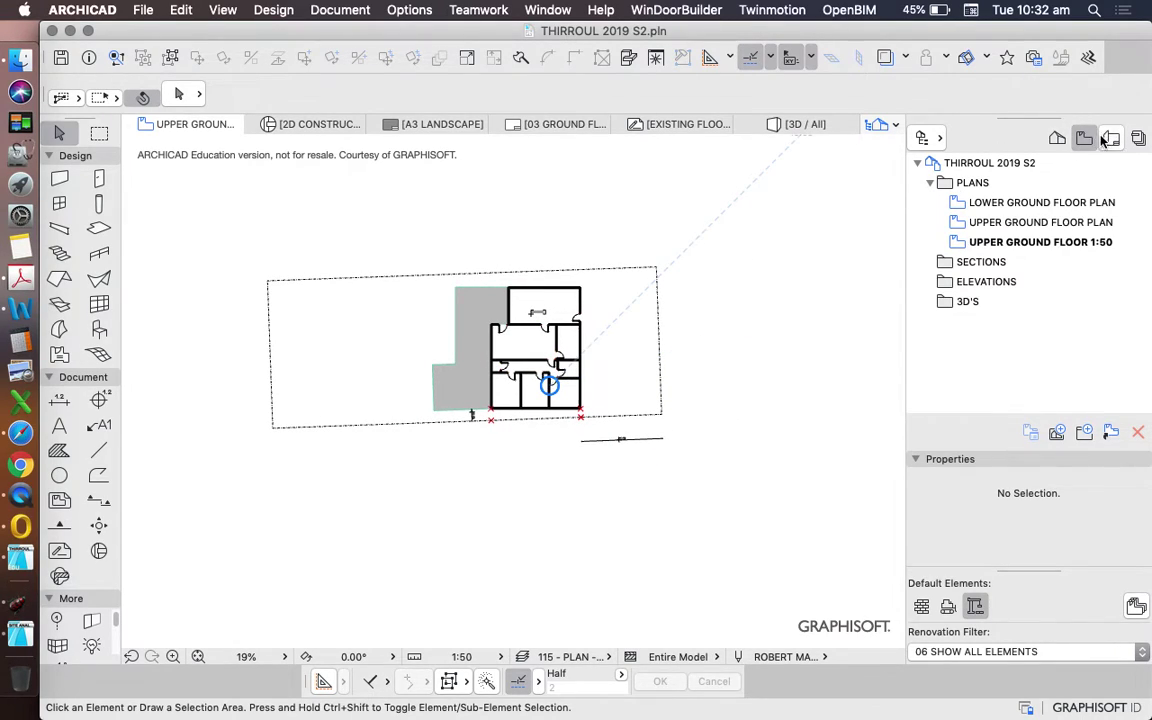
click(1057, 137)
click(1084, 137)
click(1112, 139)
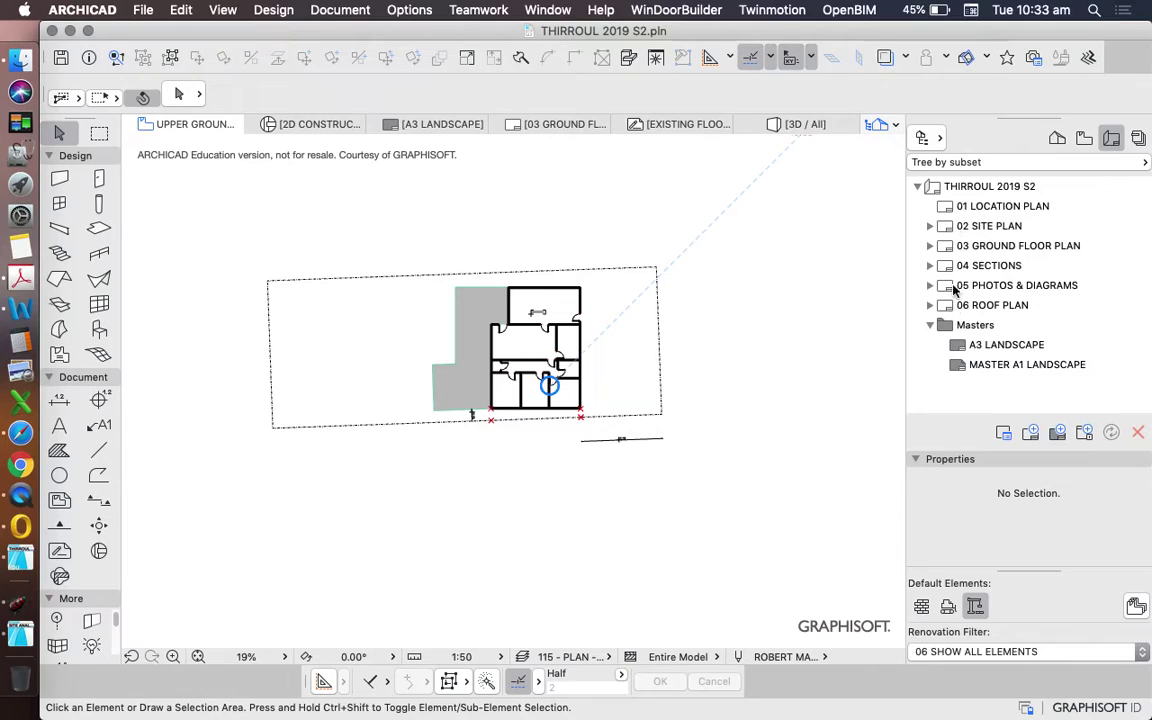
Step: Add a custom-ID layout subset named SITE REPORT after 06 ROOF PLAN
click(1084, 433)
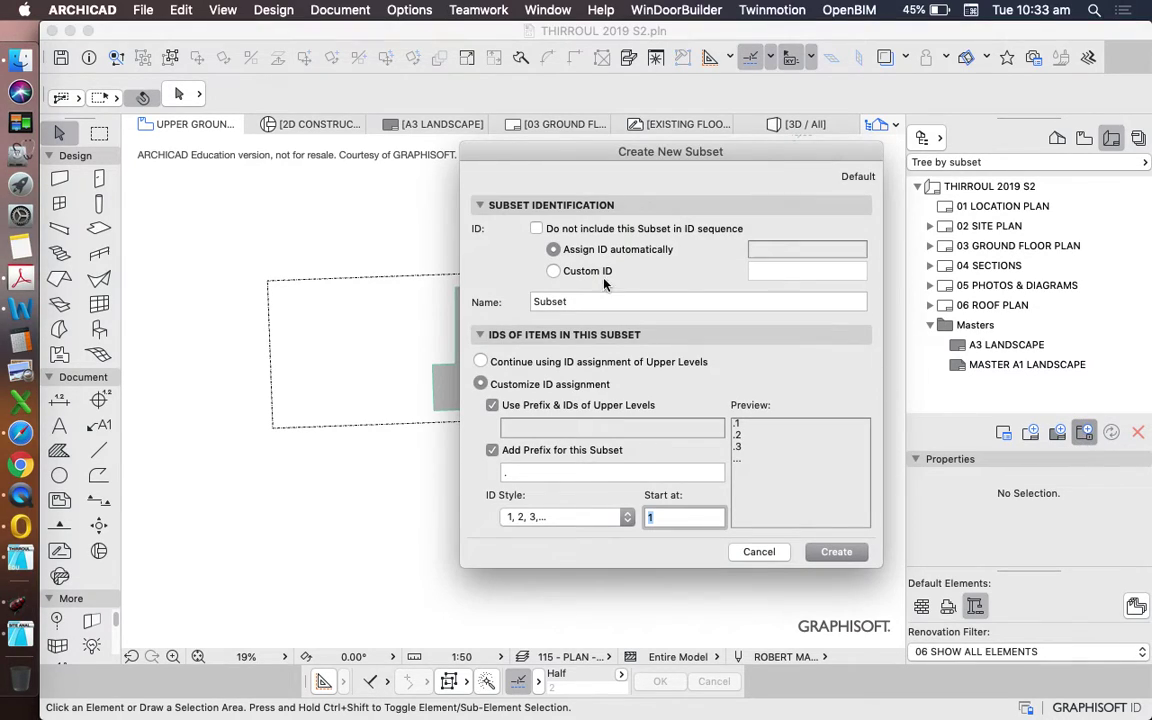
click(575, 272)
click(611, 302)
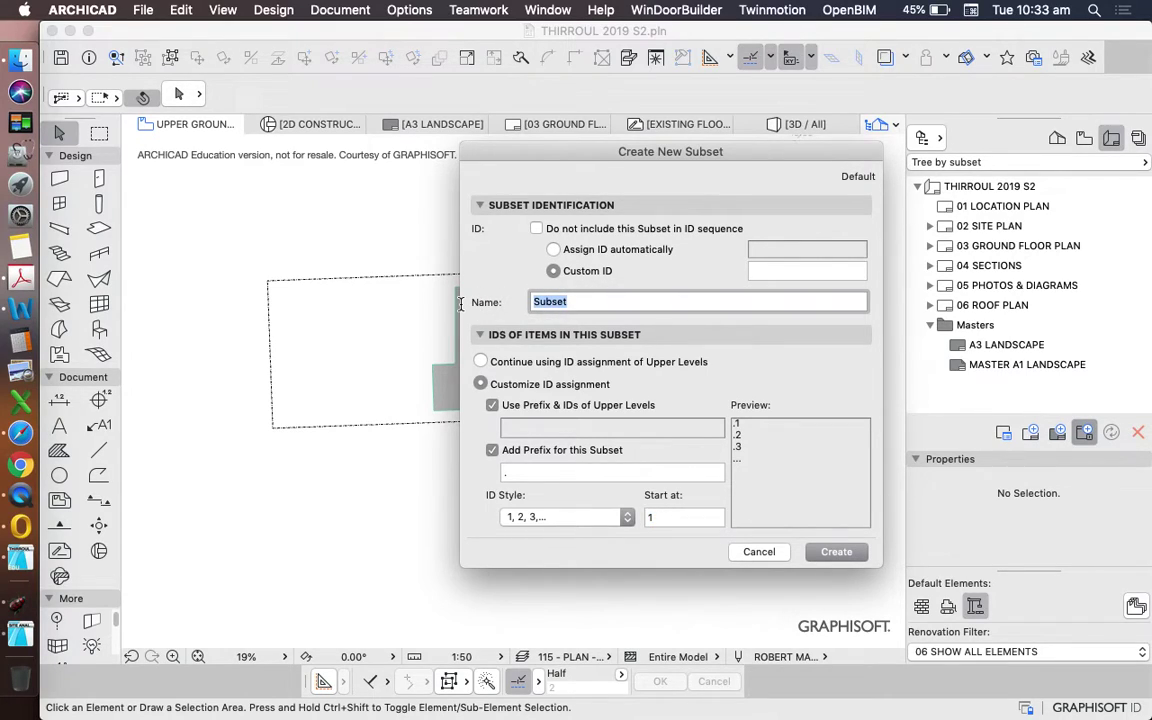
text(SITE REPORT)
key(Return)
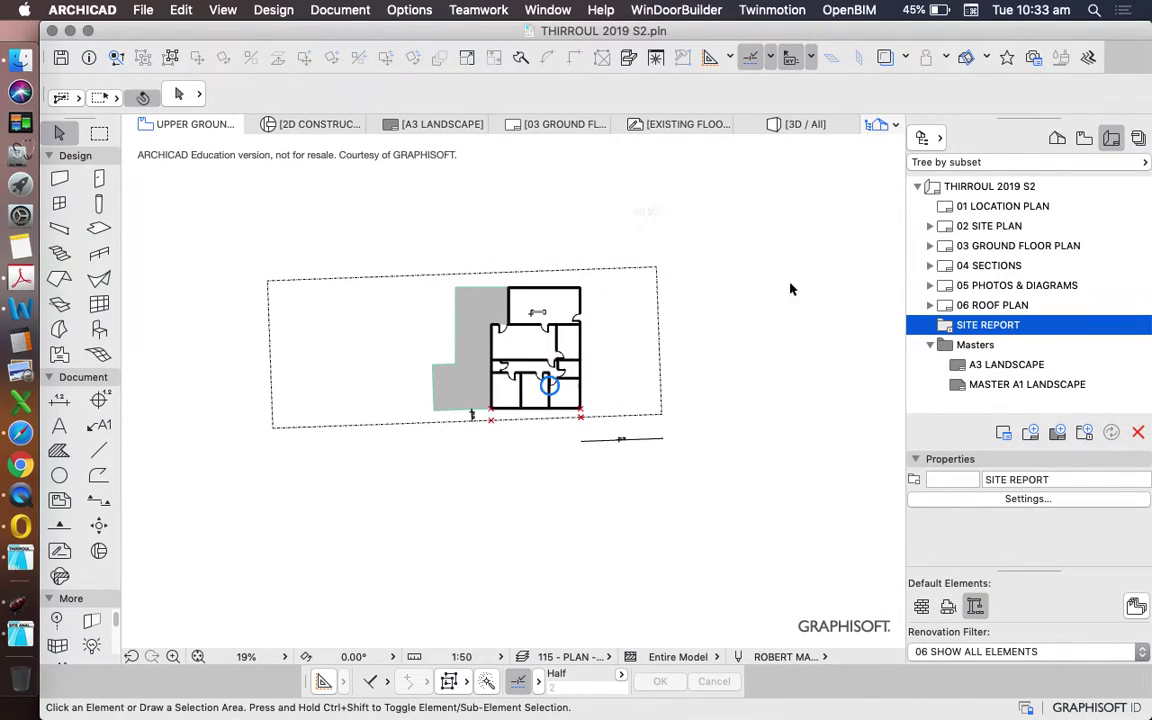
Step: Create the LOCATION PLAN and DETAILED SITE PLAN layouts inside SITE REPORT
right_click(991, 328)
click(1026, 336)
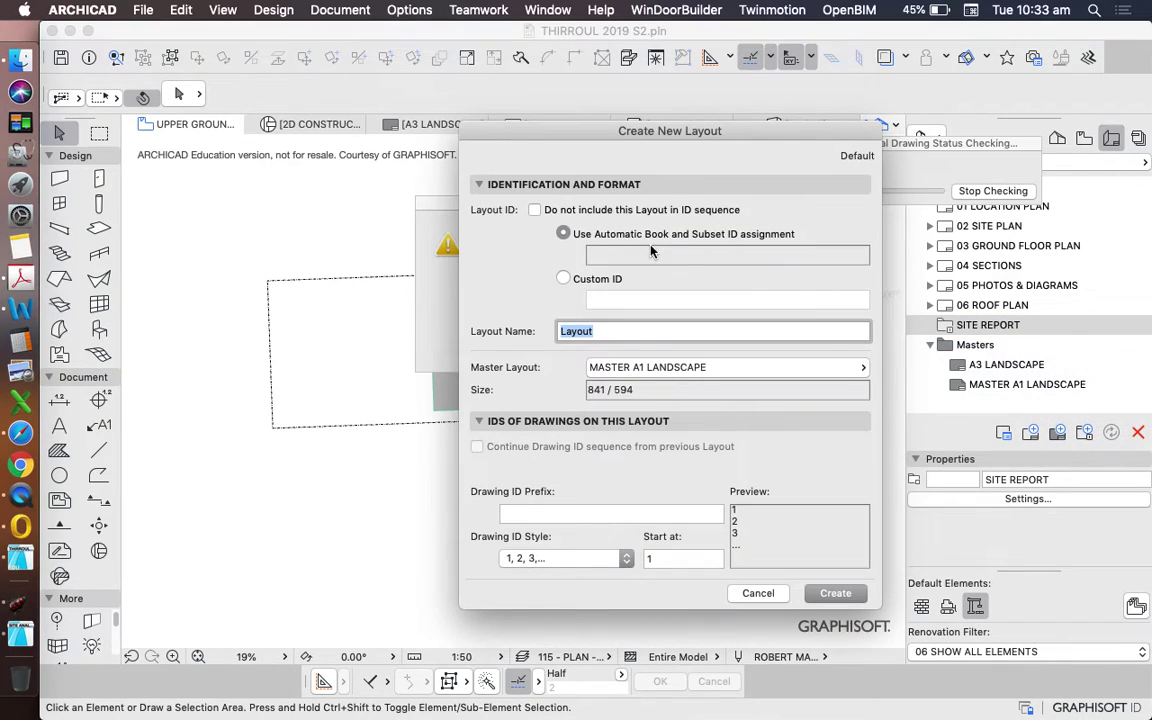
click(565, 280)
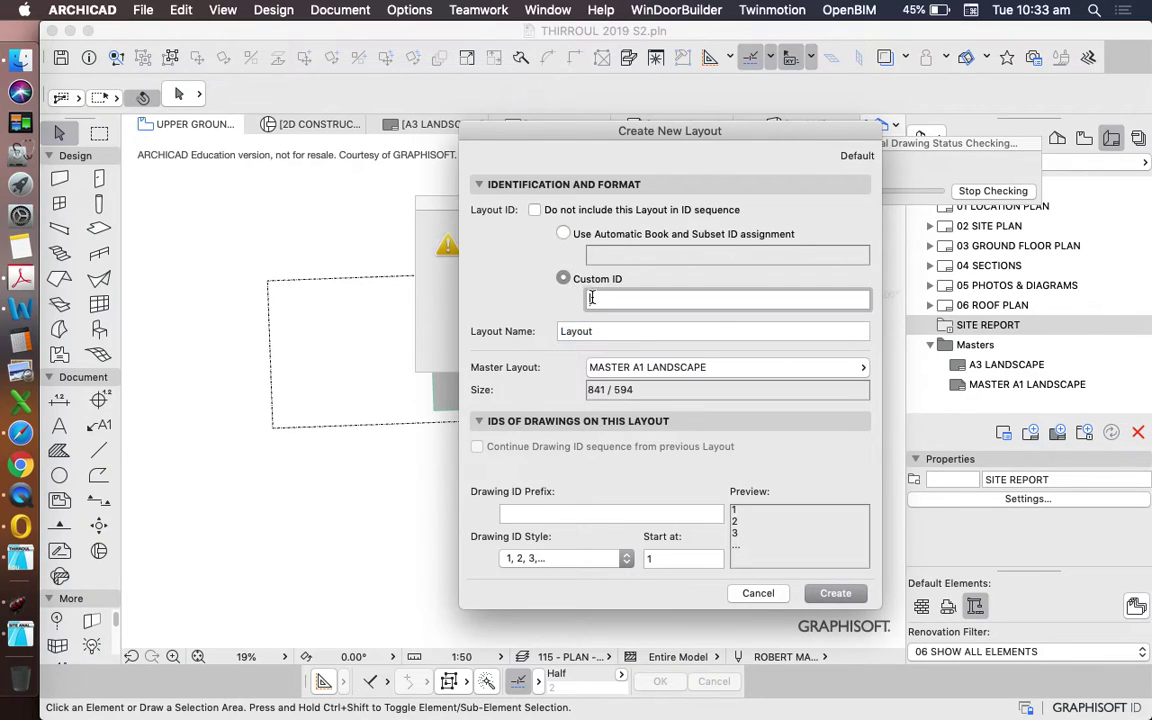
click(638, 329)
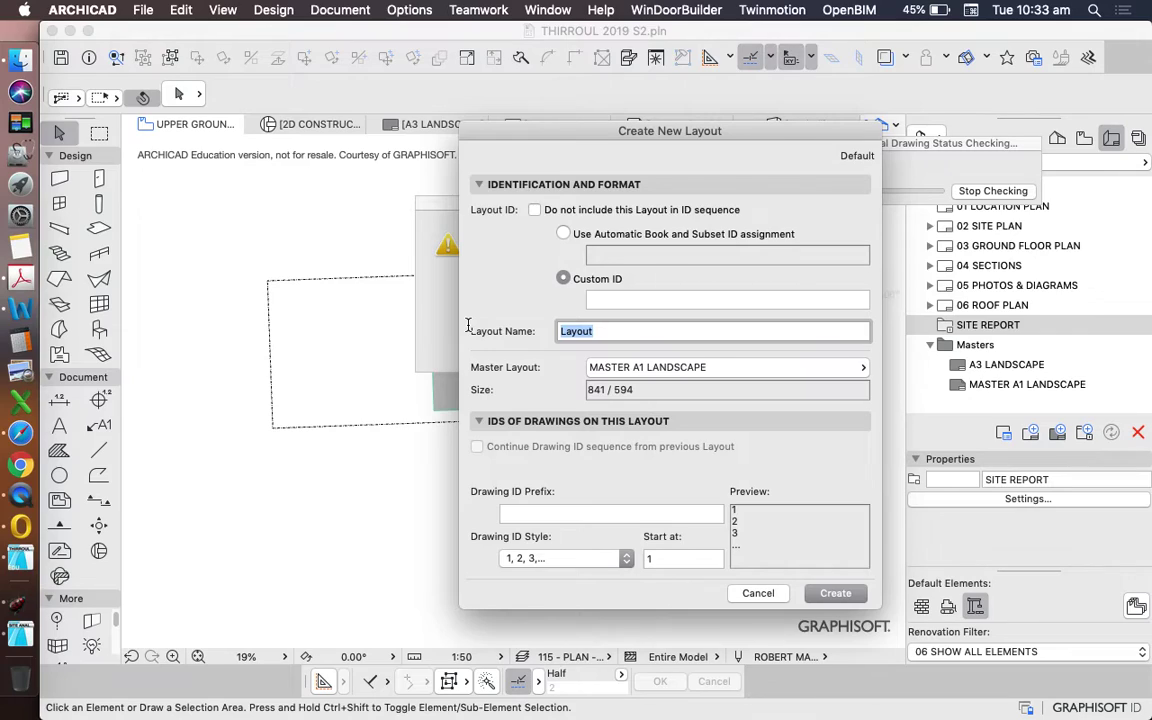
text(LOCATION PLAN)
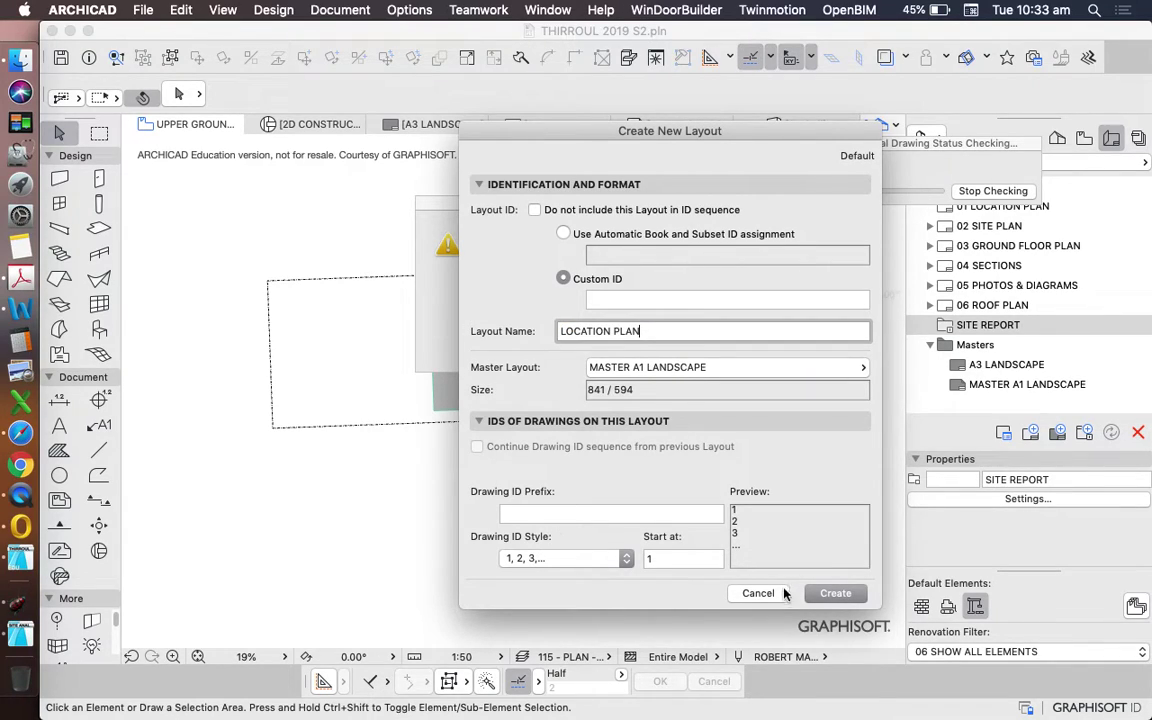
click(835, 593)
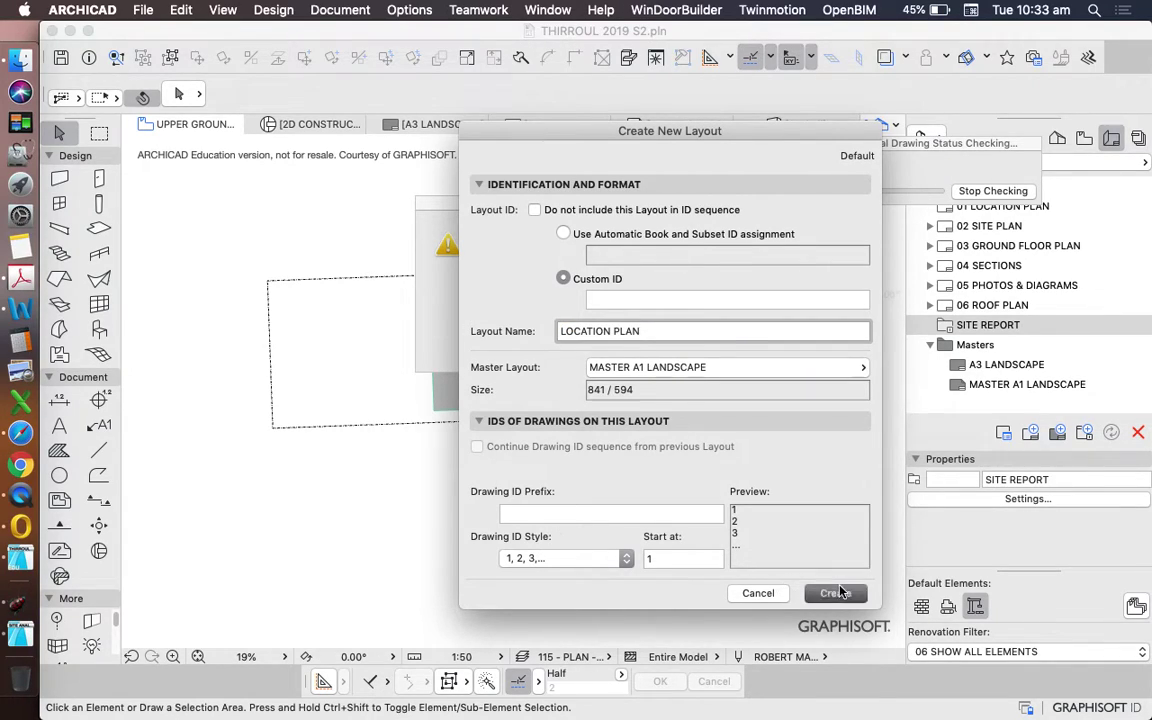
right_click(975, 325)
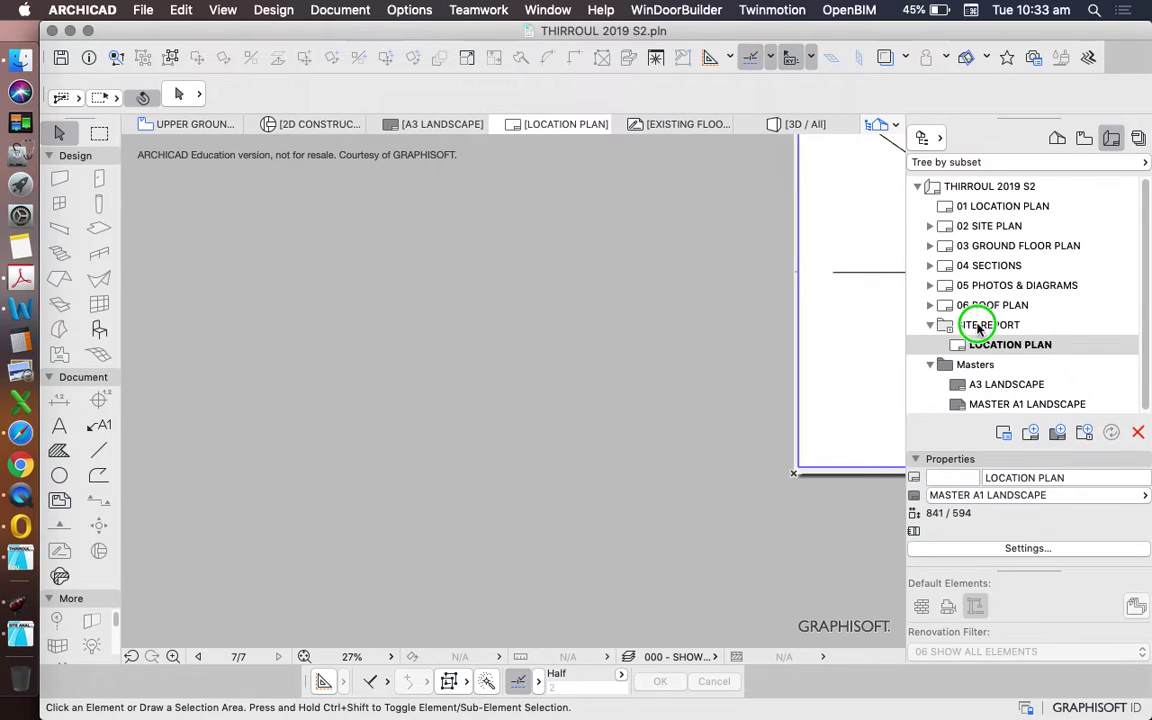
click(1025, 333)
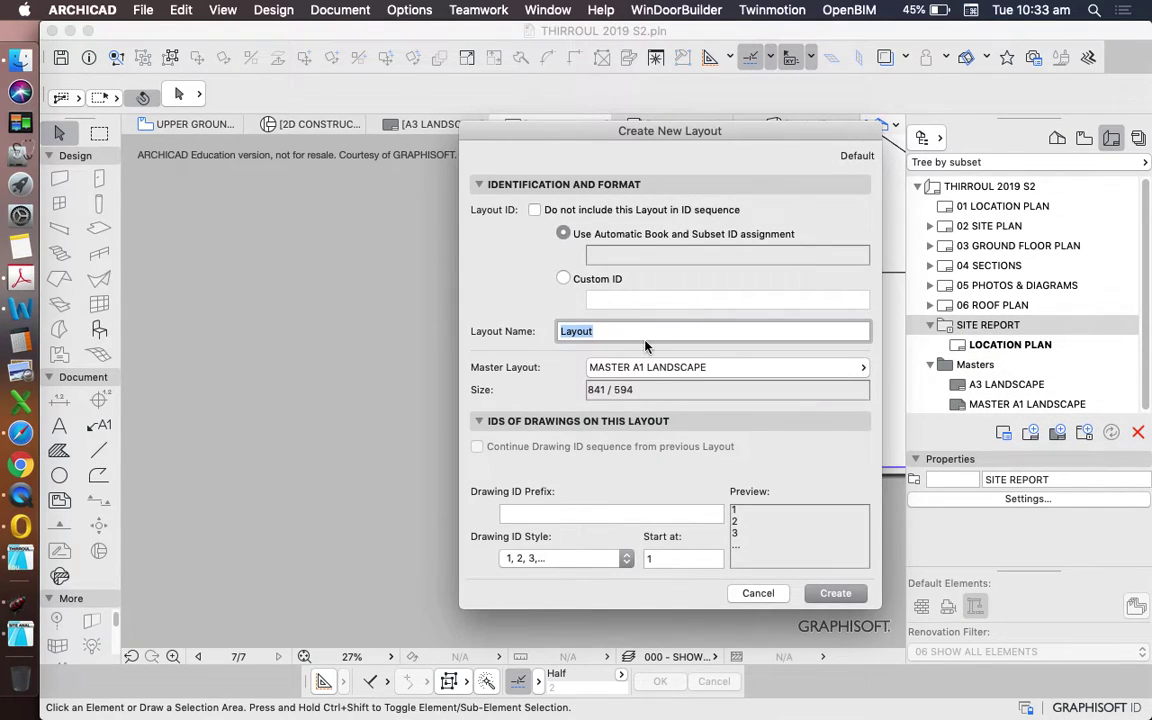
text(DETAILED SITE PLAN)
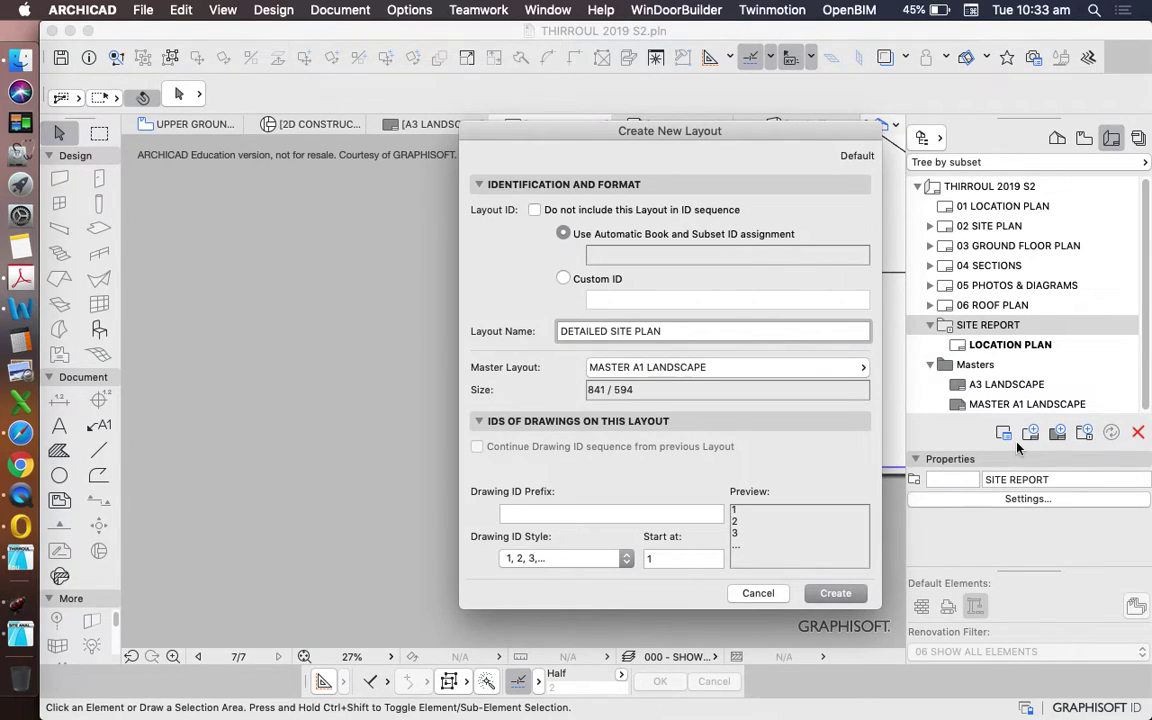
click(835, 593)
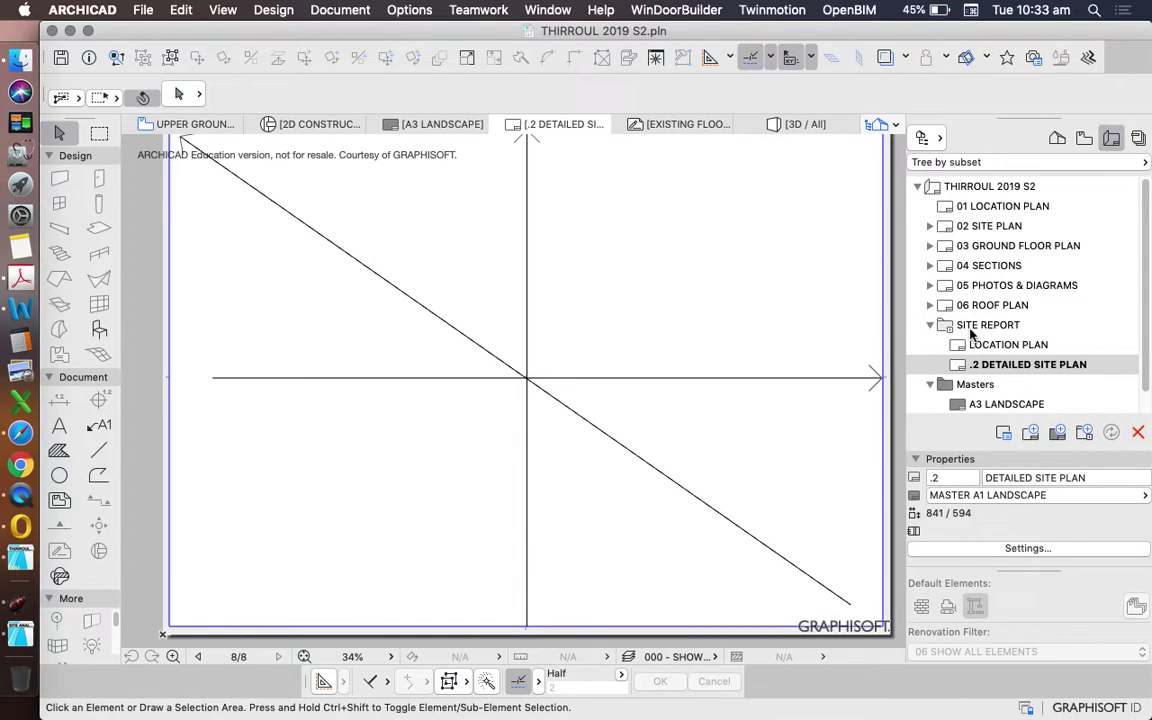
Step: Create the SECTION 1 and SECTION 2 layouts inside SITE REPORT
right_click(972, 333)
key(Escape)
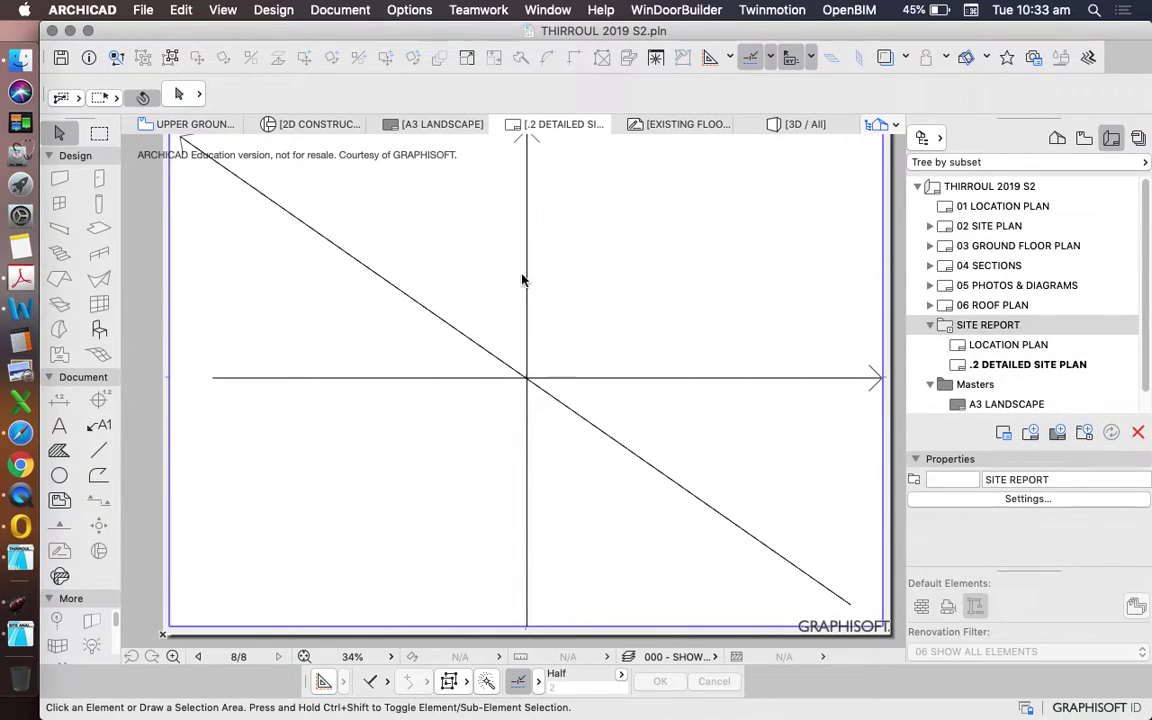
text(SECTI)
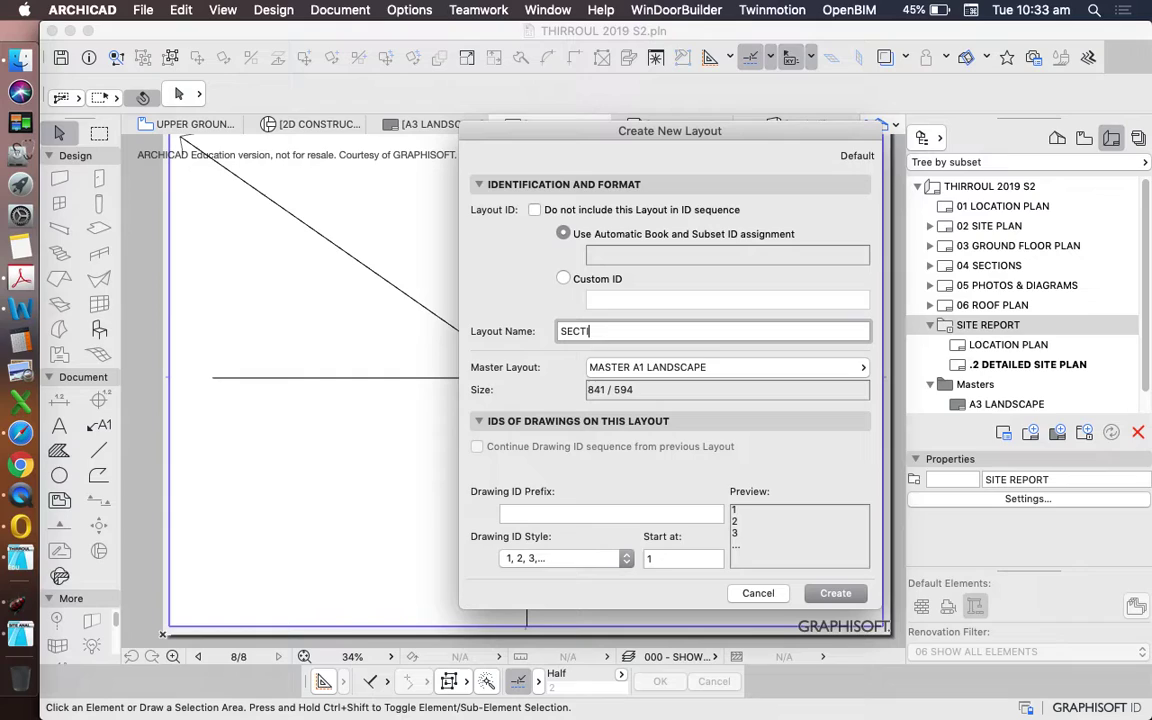
text(ON 1)
click(835, 593)
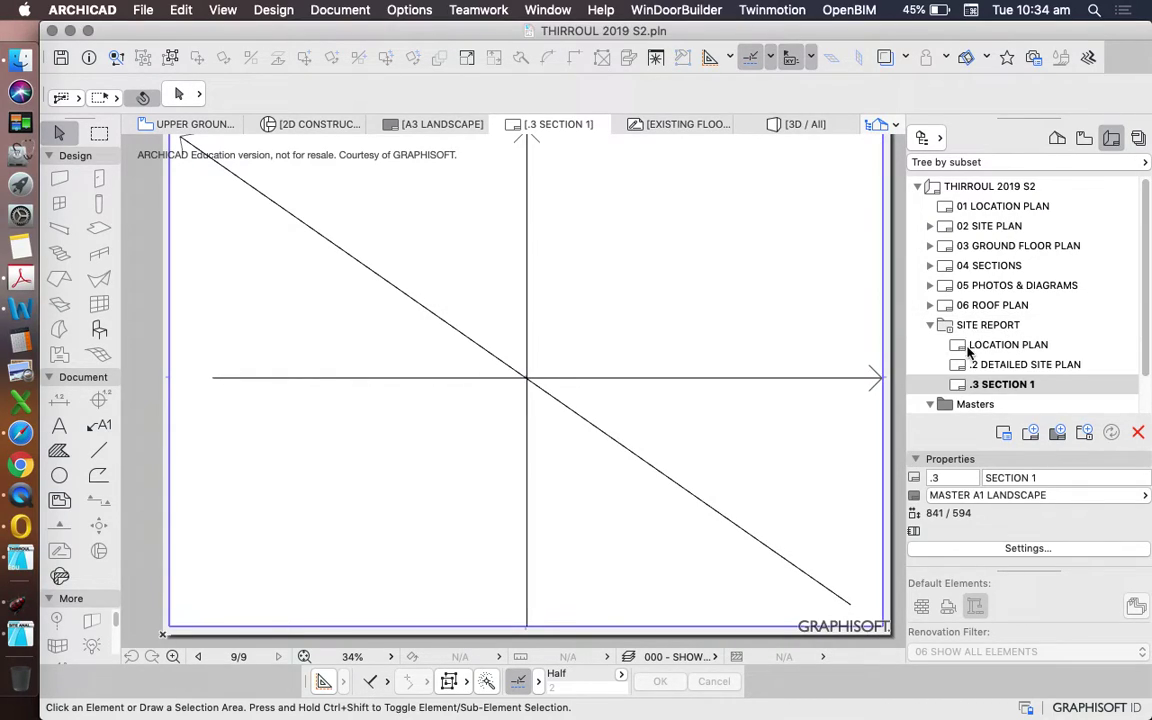
right_click(985, 326)
click(697, 339)
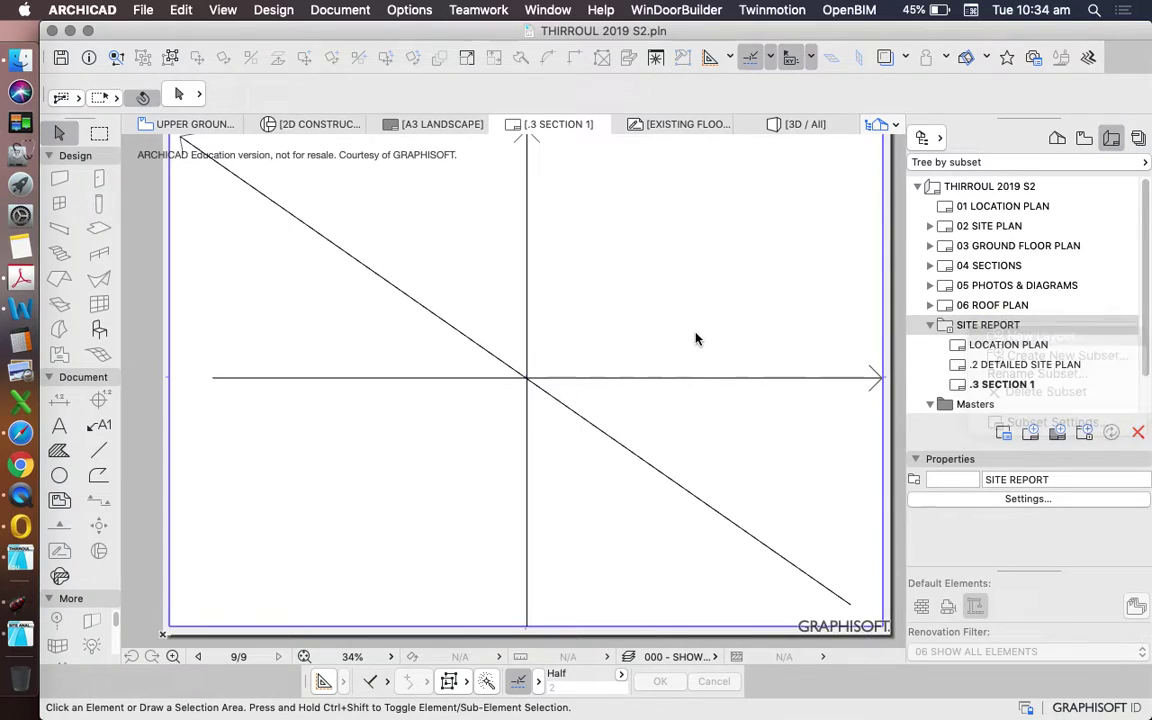
text(SECTION 2)
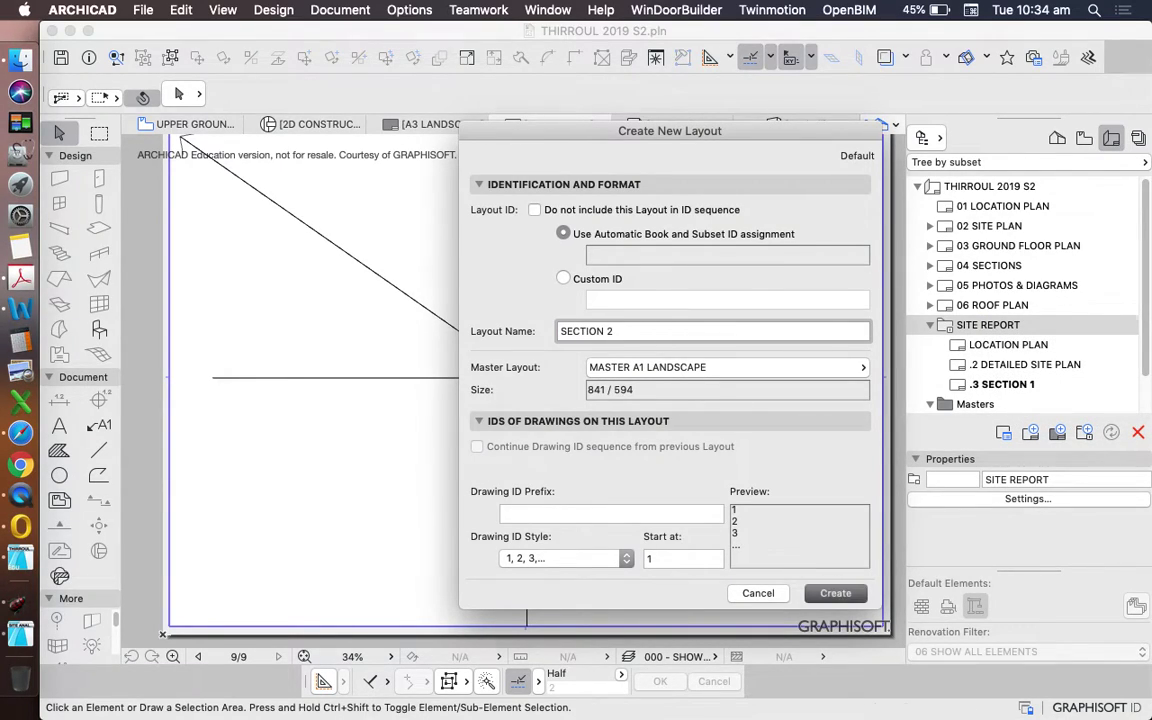
key(Return)
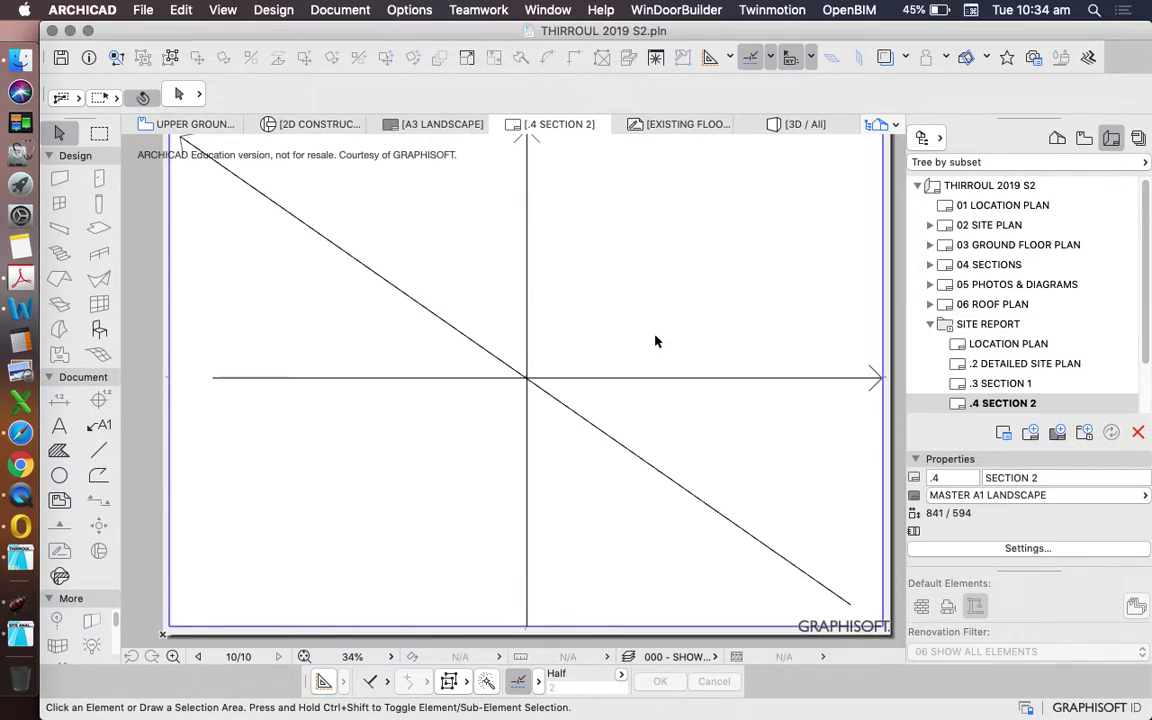
Step: Open the new Site Report layouts one after another to review them
double_click(1010, 343)
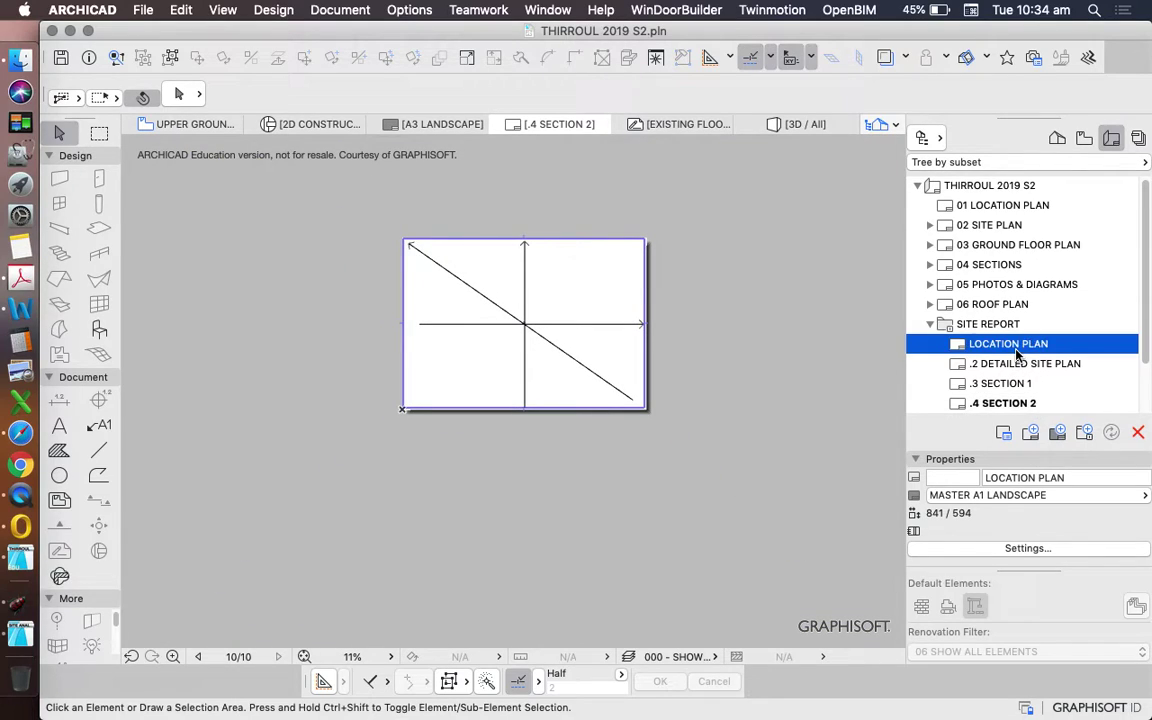
click(1012, 366)
double_click(1000, 383)
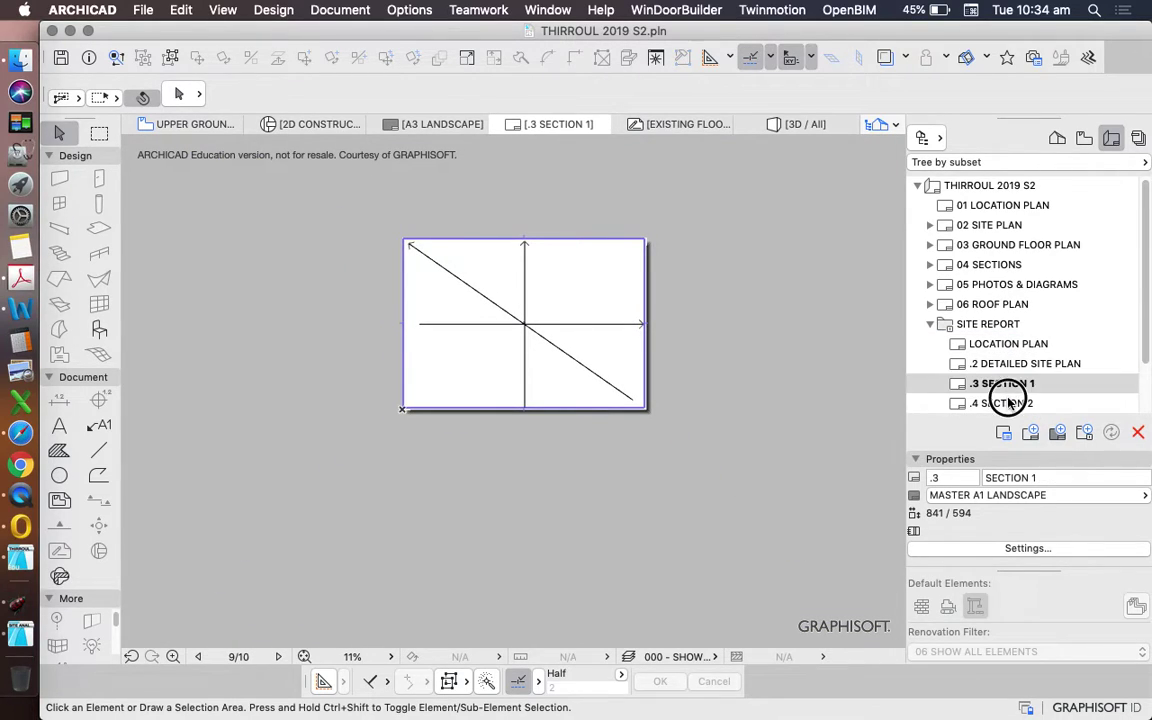
double_click(1003, 401)
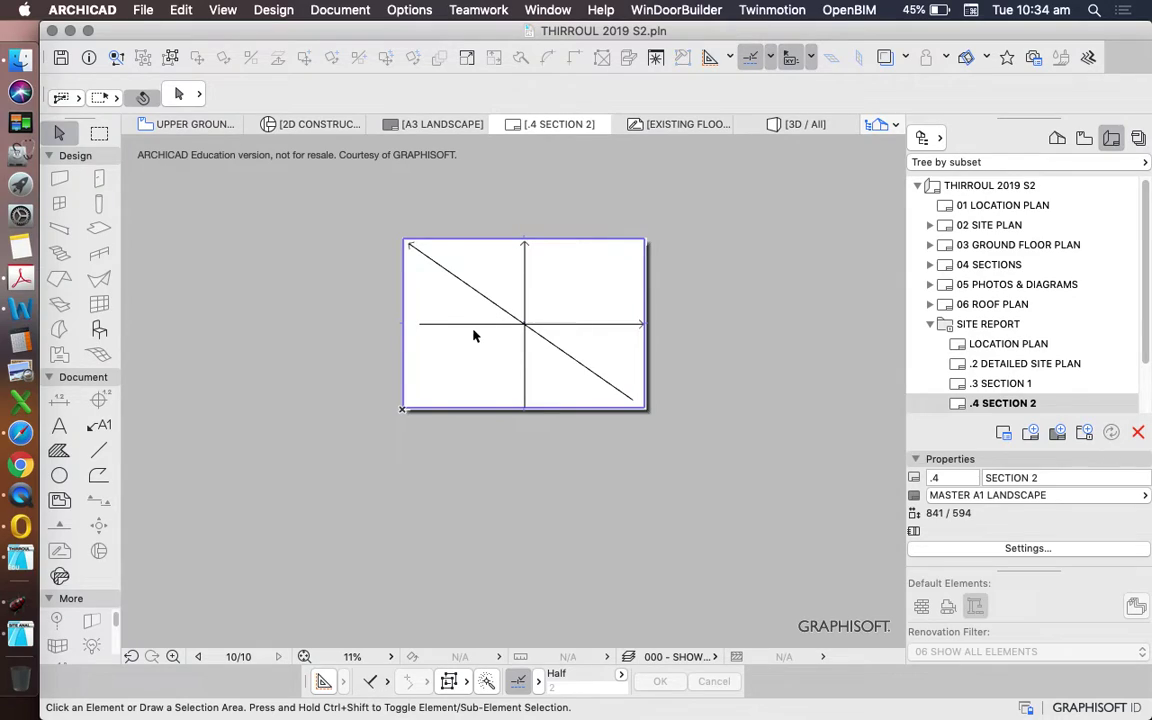
scroll(1078, 293, down, 2)
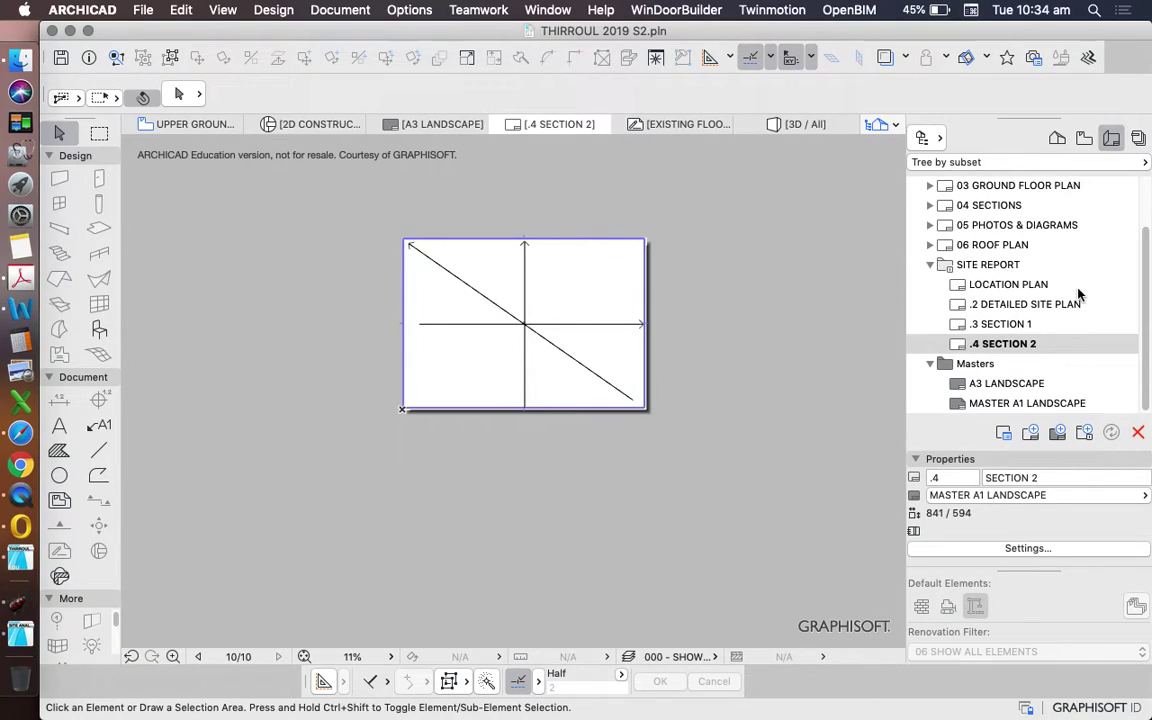
Step: Delete the green drawing lines from the MASTER A1 LANDSCAPE master layout
click(1012, 403)
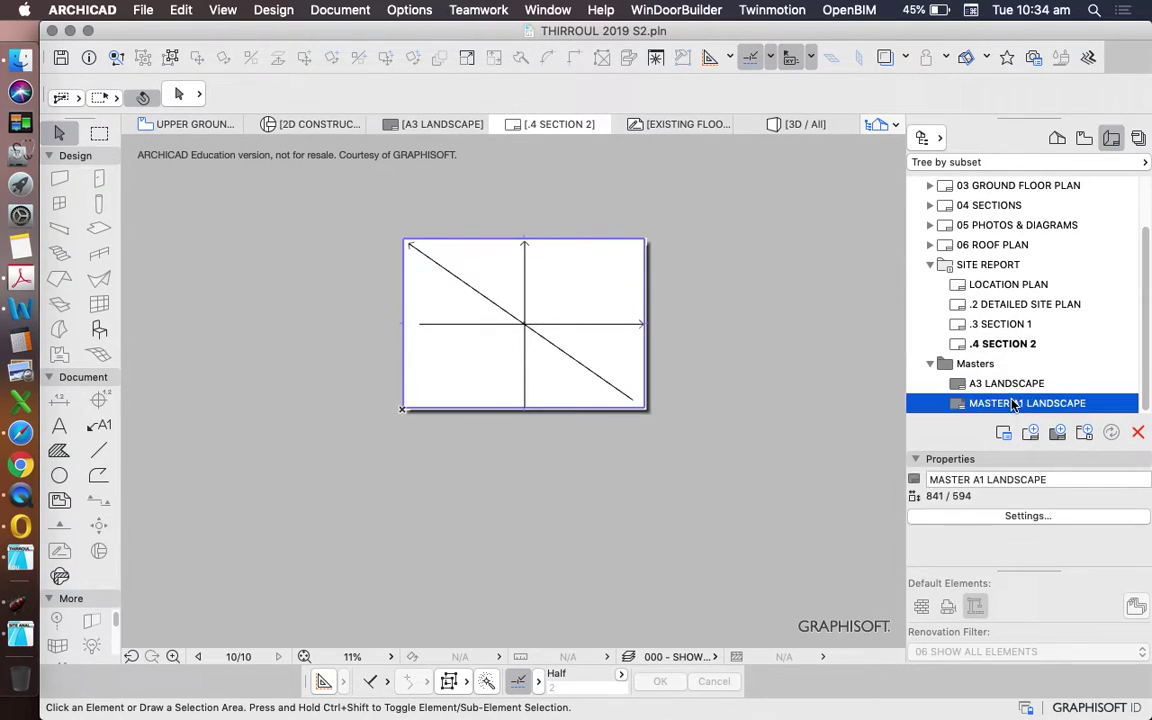
double_click(1012, 403)
drag(297, 256, 650, 437)
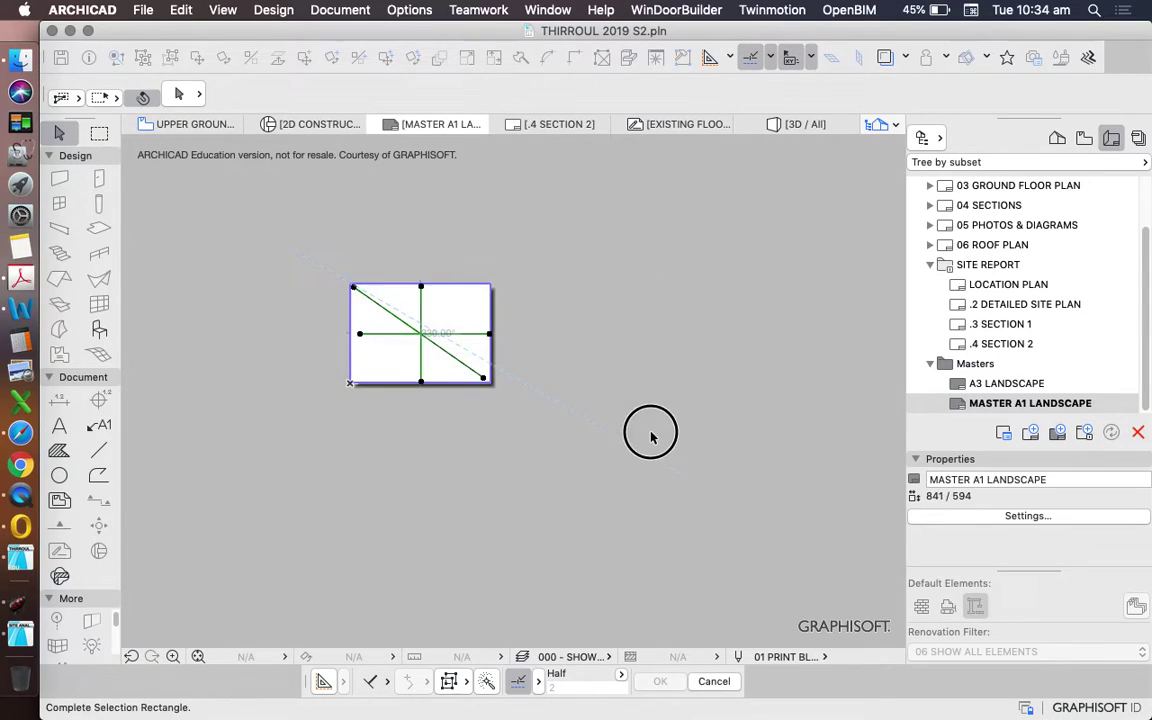
key(Delete)
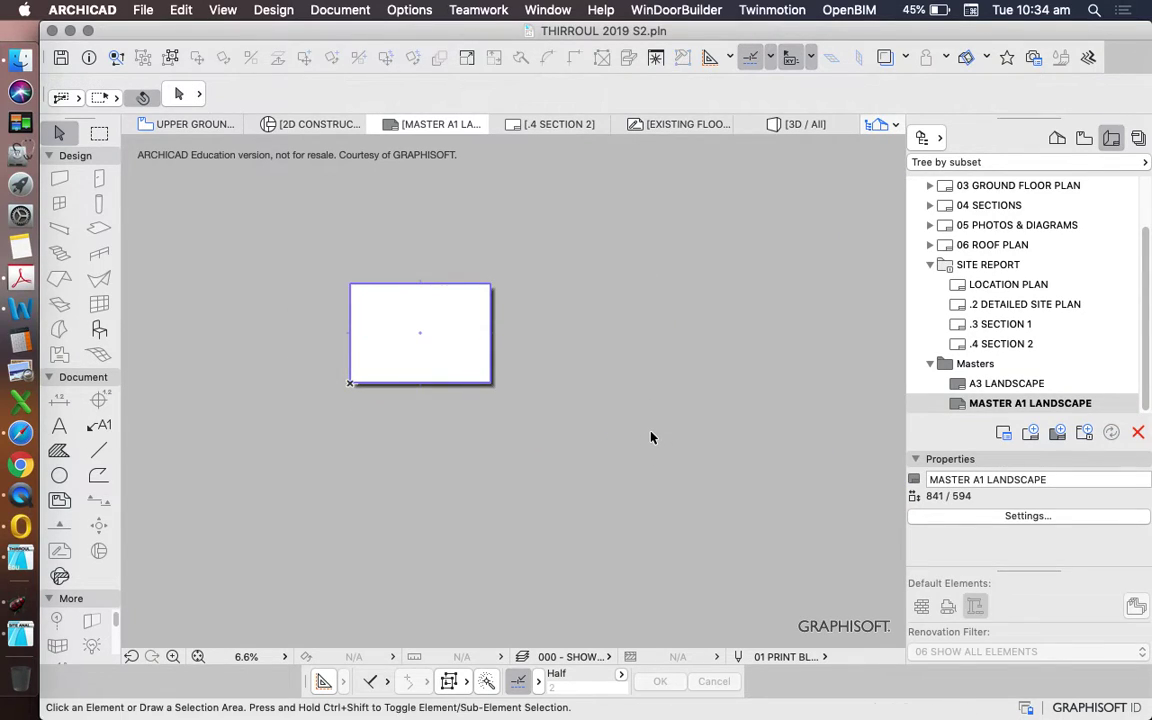
Step: Reopen LOCATION PLAN, .2 DETAILED SITE PLAN, .3 SECTION 1 and .4 SECTION 2 to confirm they're blank
double_click(1010, 284)
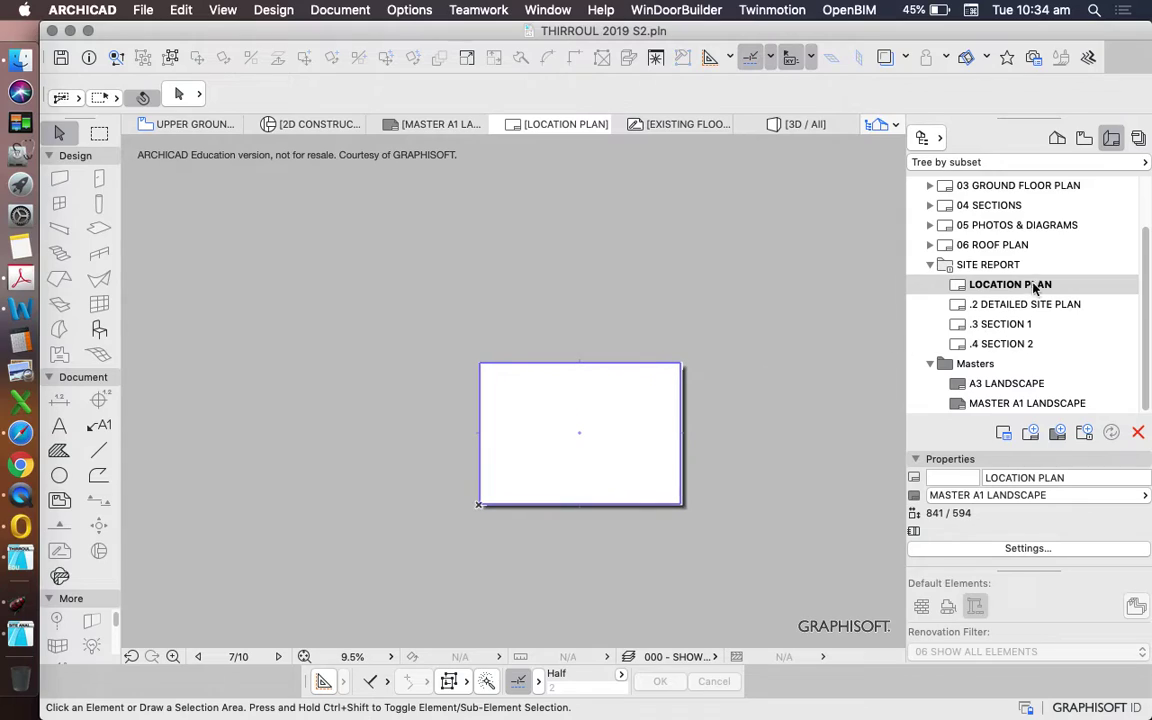
double_click(1000, 304)
double_click(998, 323)
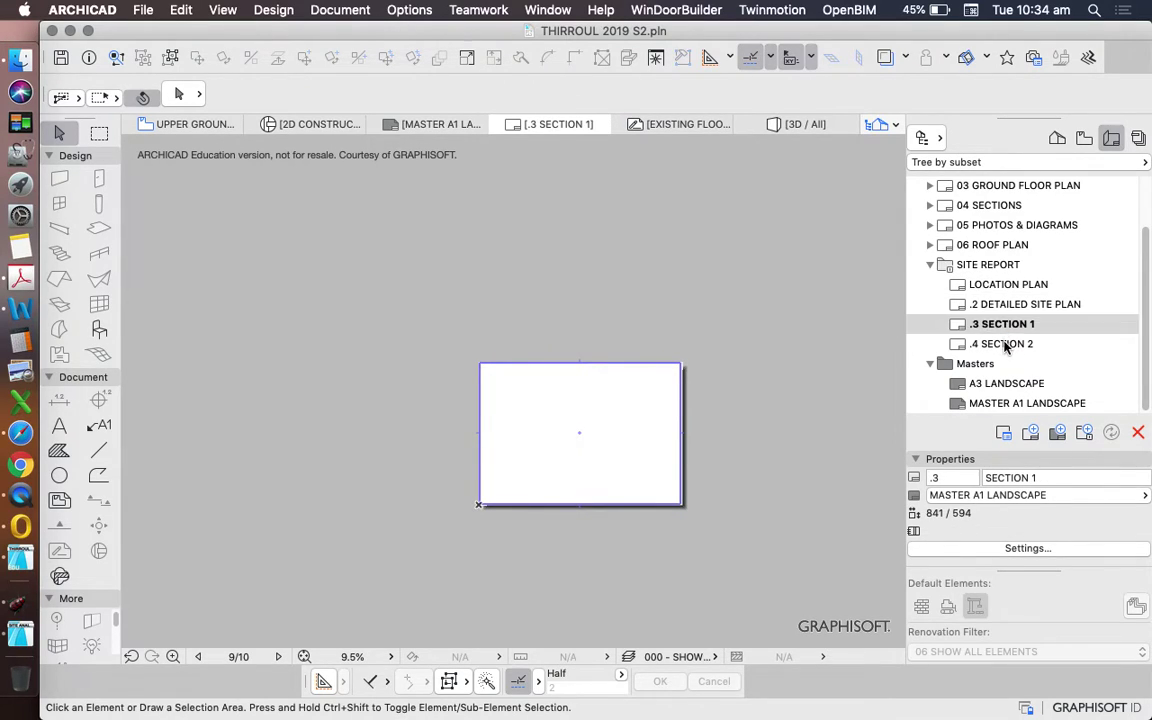
double_click(955, 343)
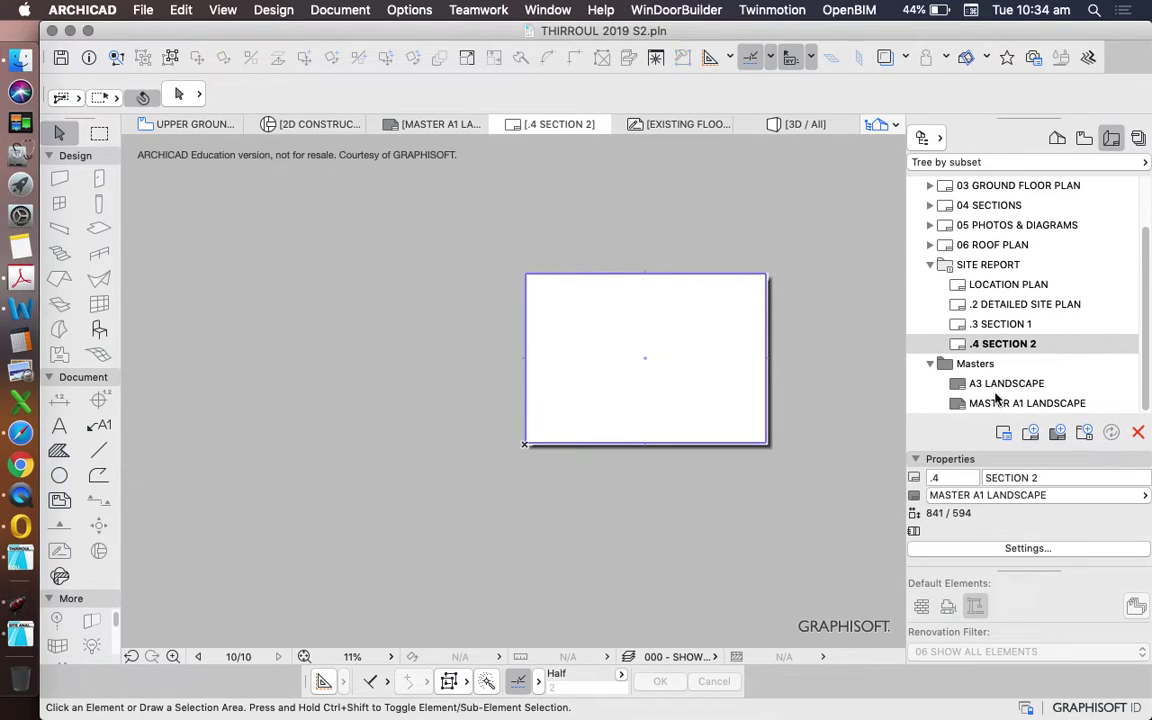
Step: Inspect the .4 SECTION 2 layout settings and close them unchanged
right_click(998, 348)
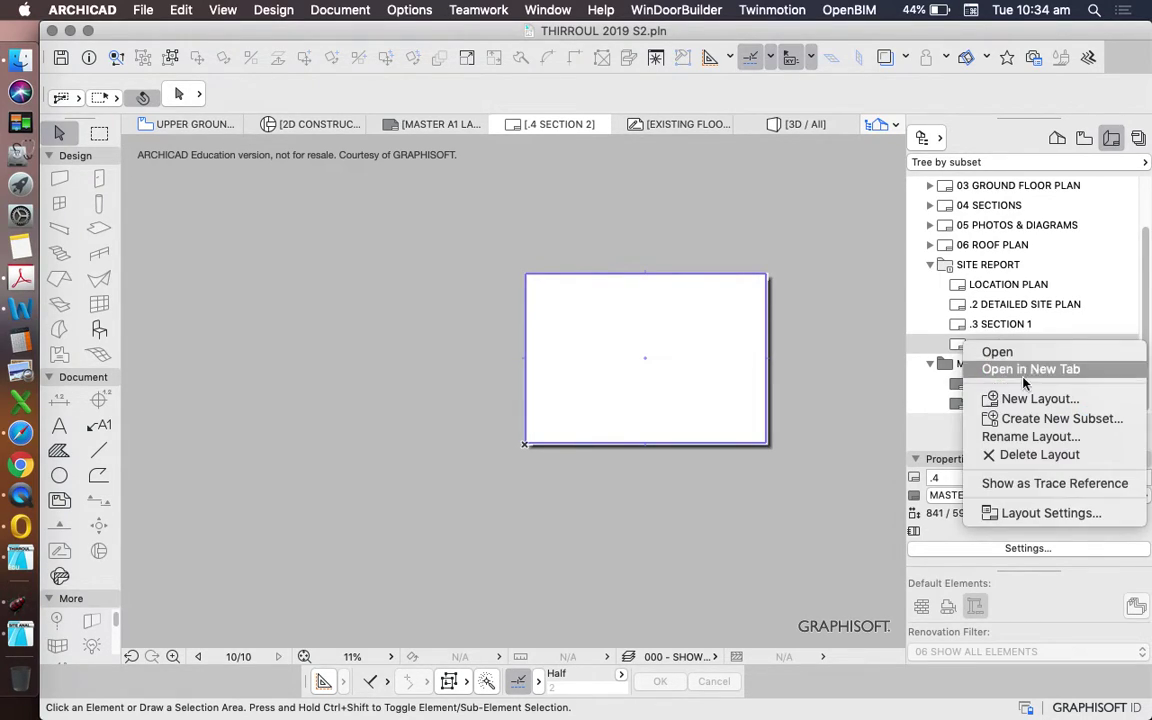
click(1005, 511)
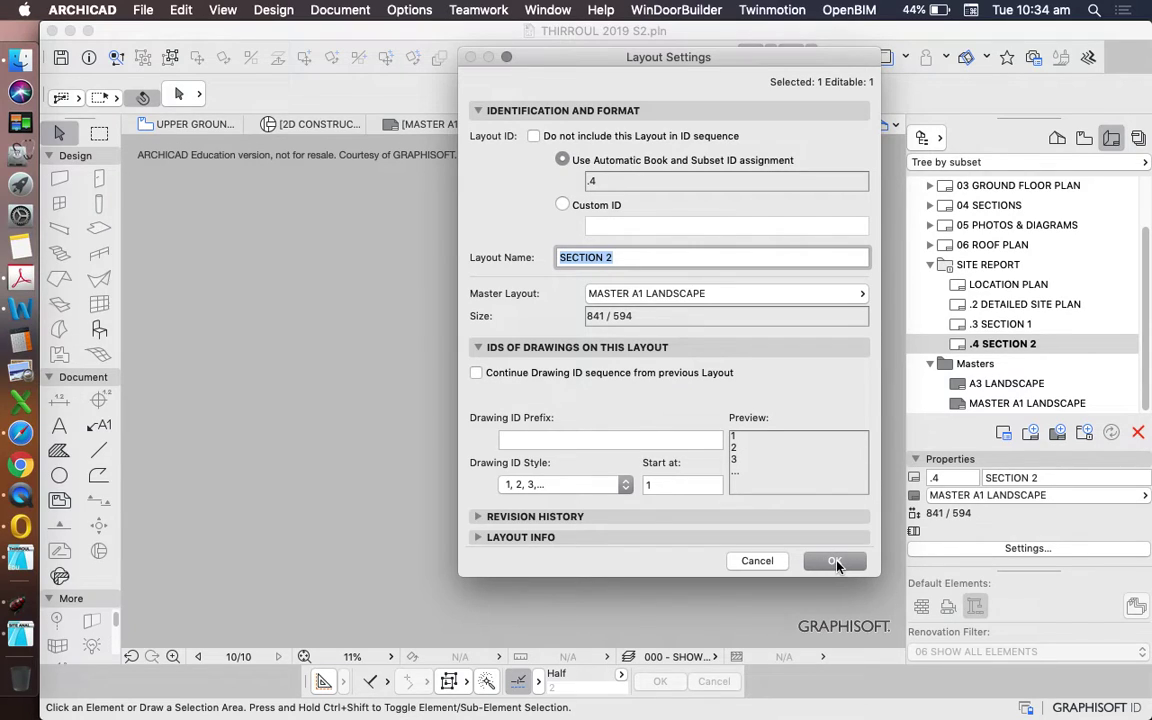
click(836, 562)
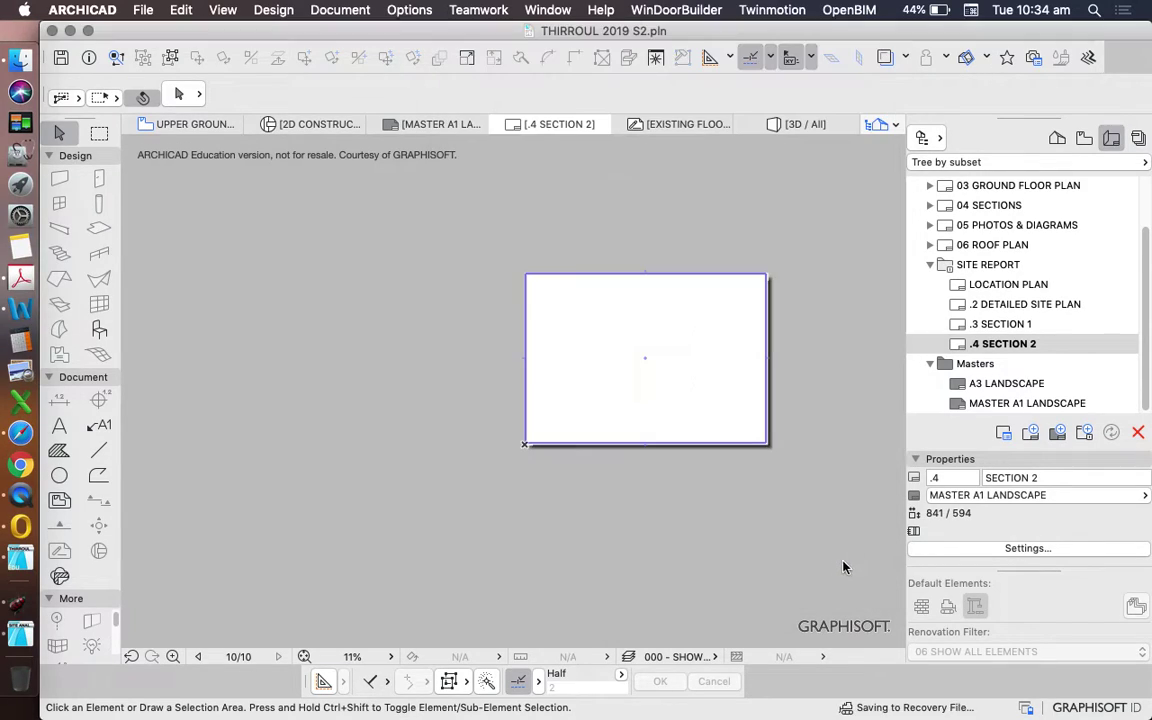
Step: Switch all four Site Report layouts to the A3 LANDSCAPE master with a blank custom ID
shift+click(1003, 288)
right_click(995, 310)
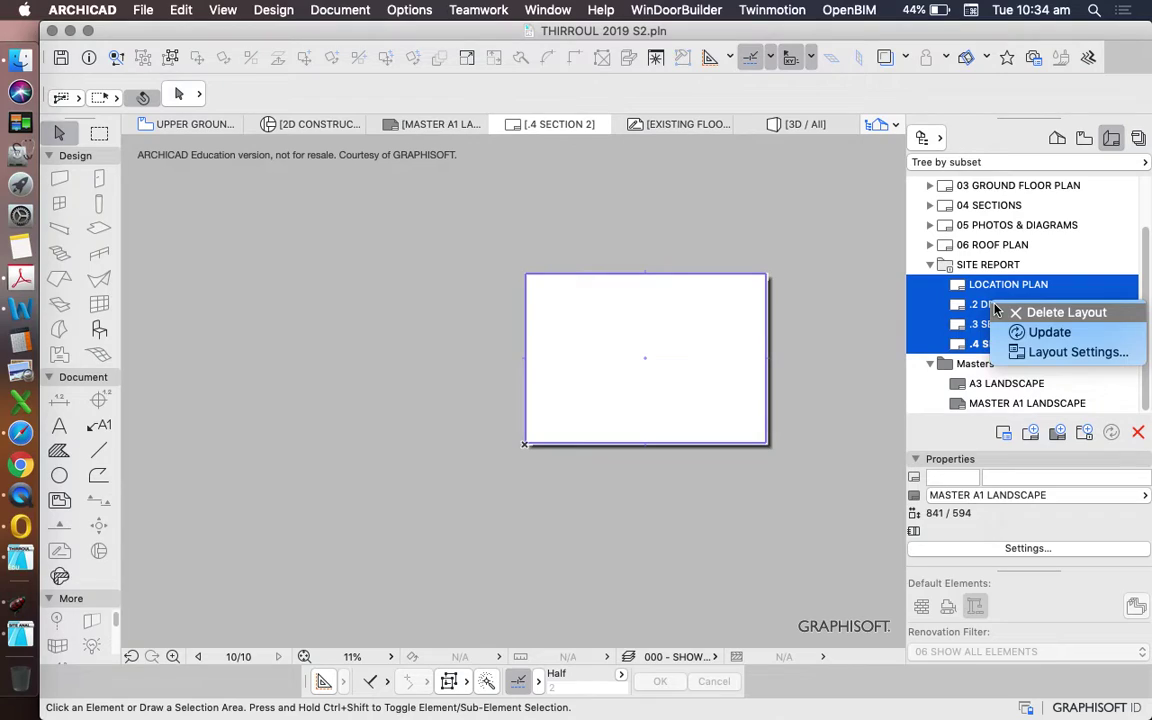
click(1055, 352)
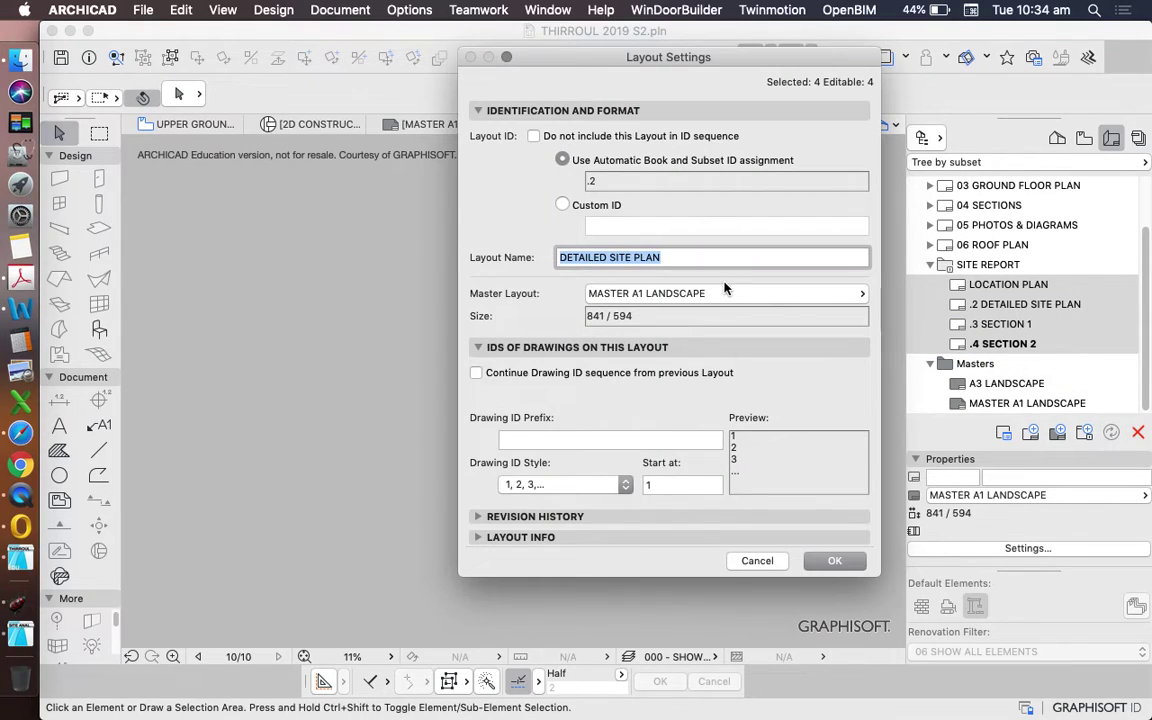
click(726, 293)
click(933, 291)
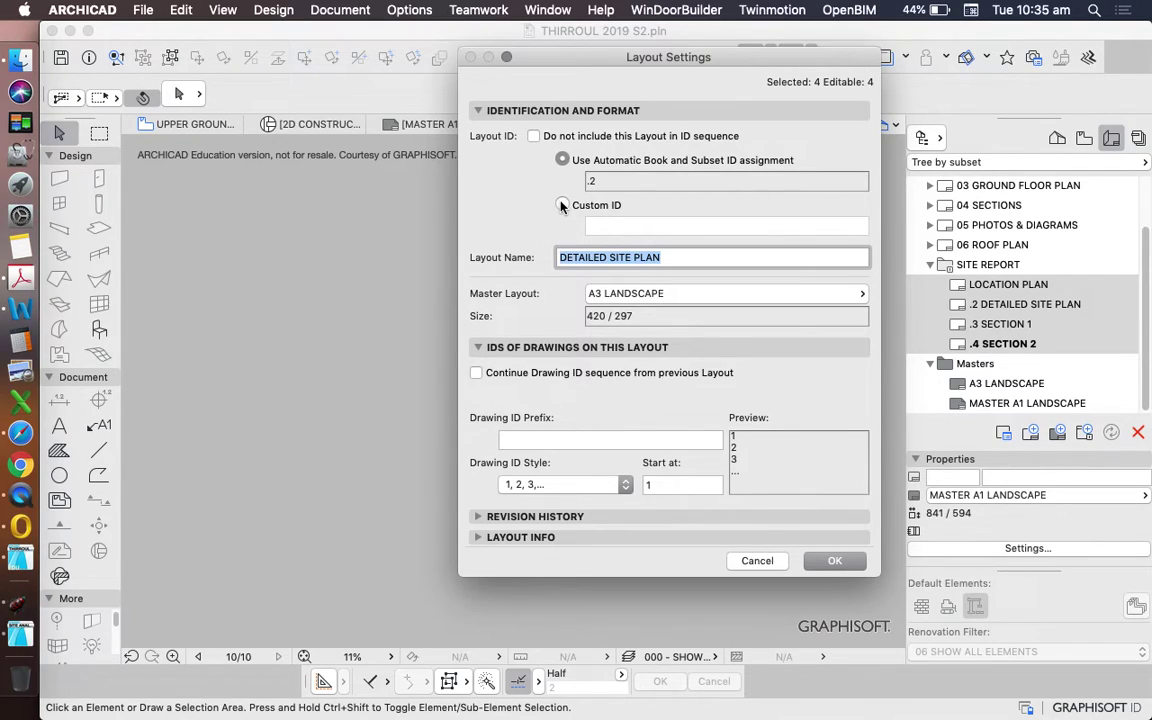
click(562, 205)
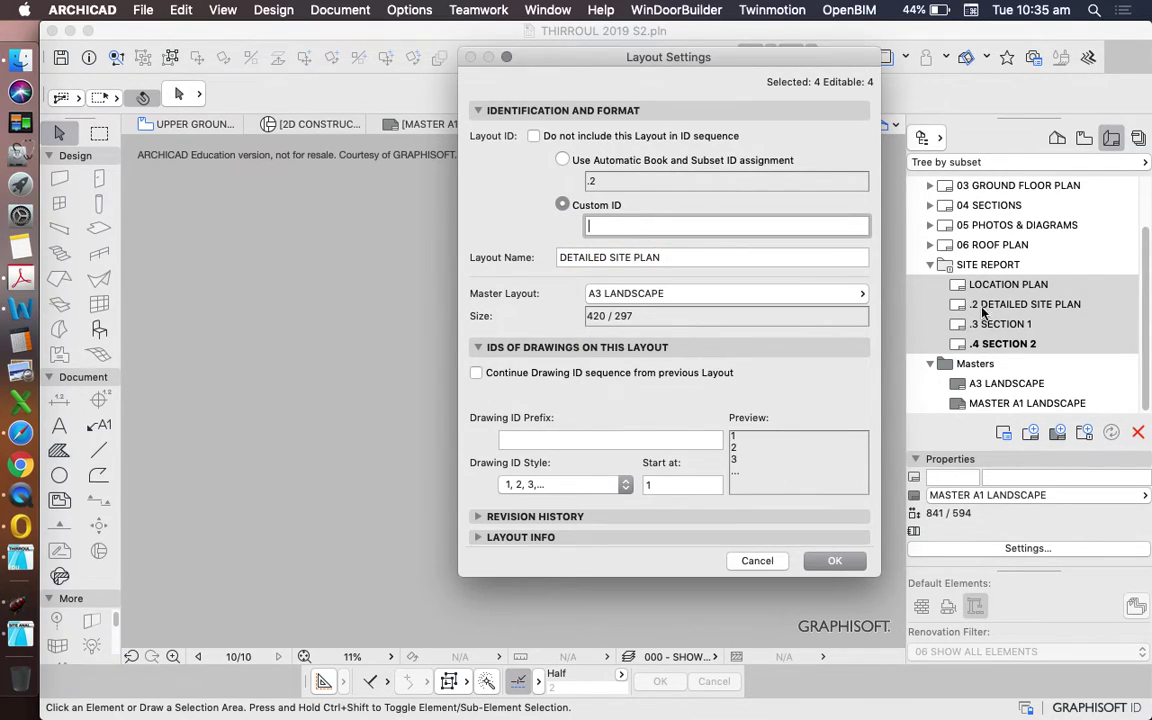
click(835, 563)
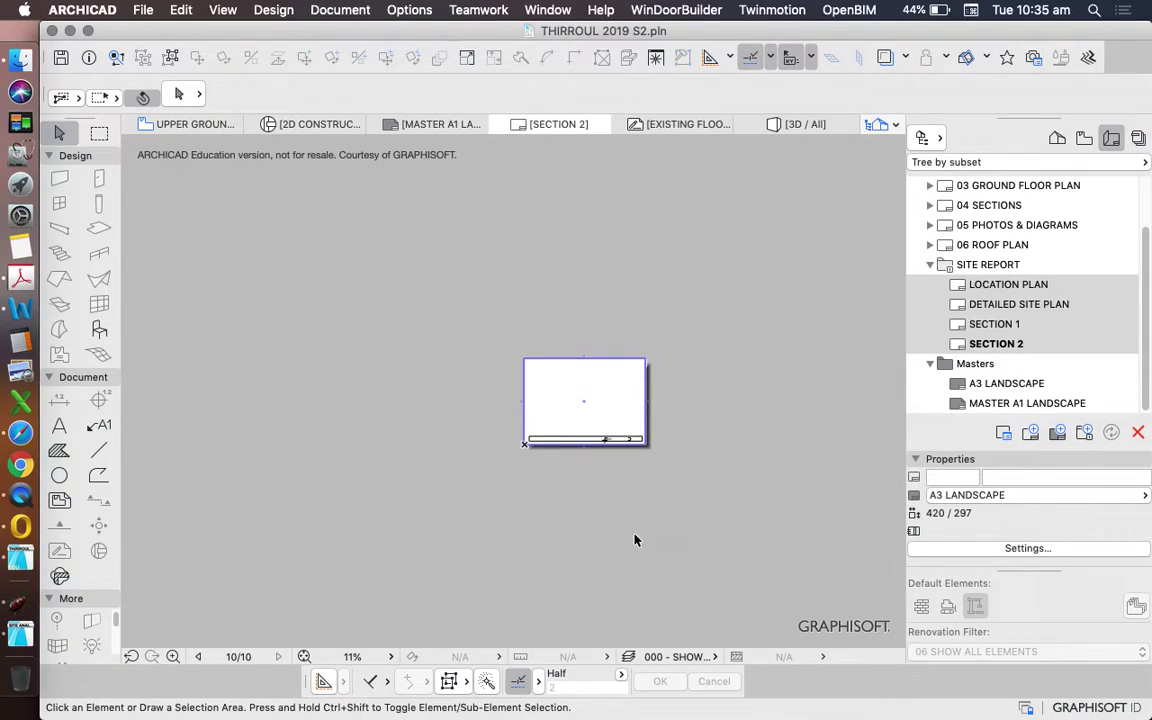
Step: Zoom into the title block of the DETAILED SITE PLAN layout
click(1030, 305)
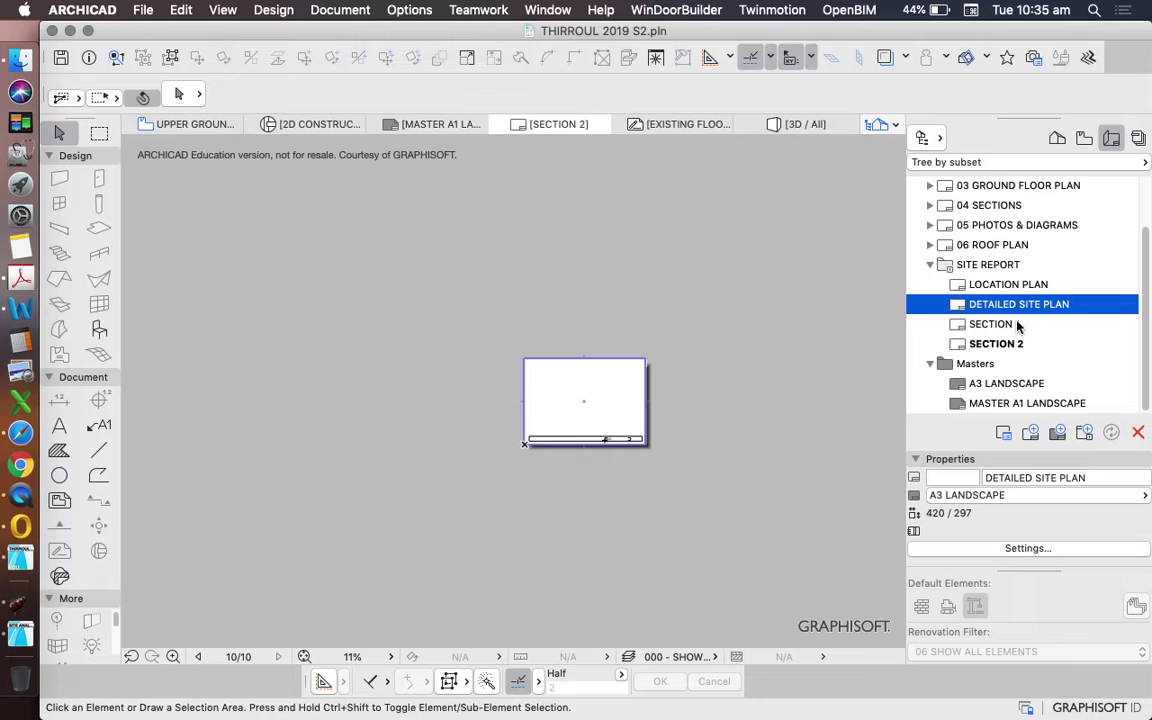
scroll(598, 418, up, 3)
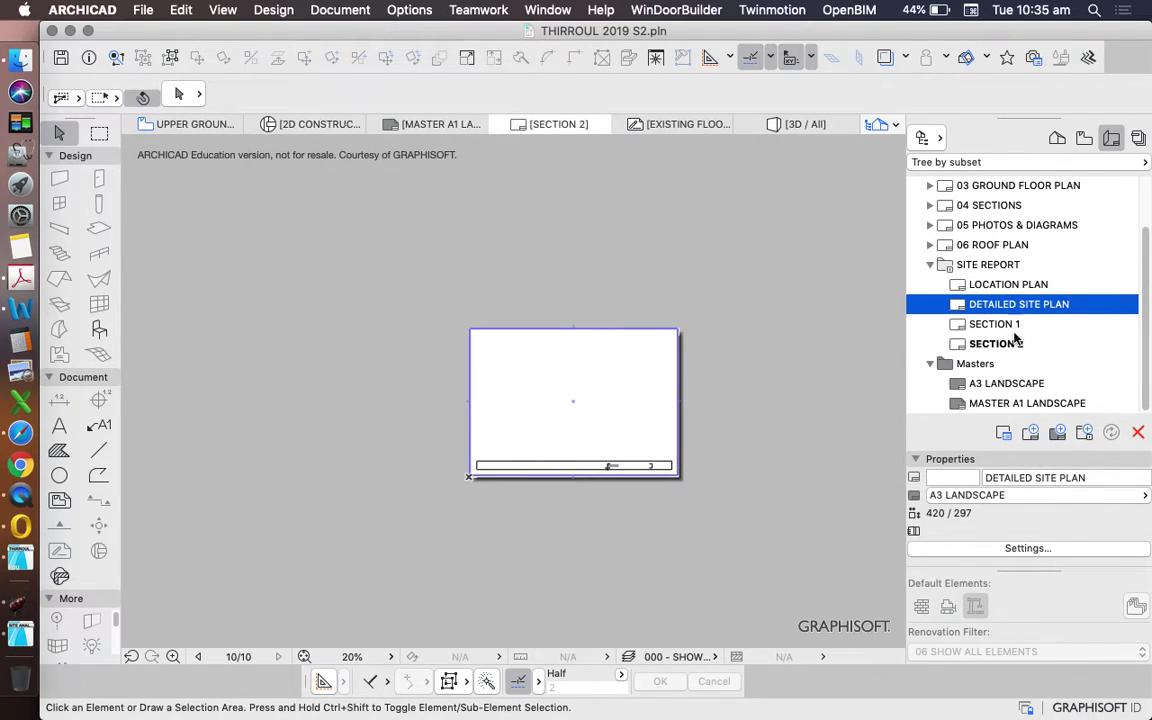
scroll(660, 476, up, 3)
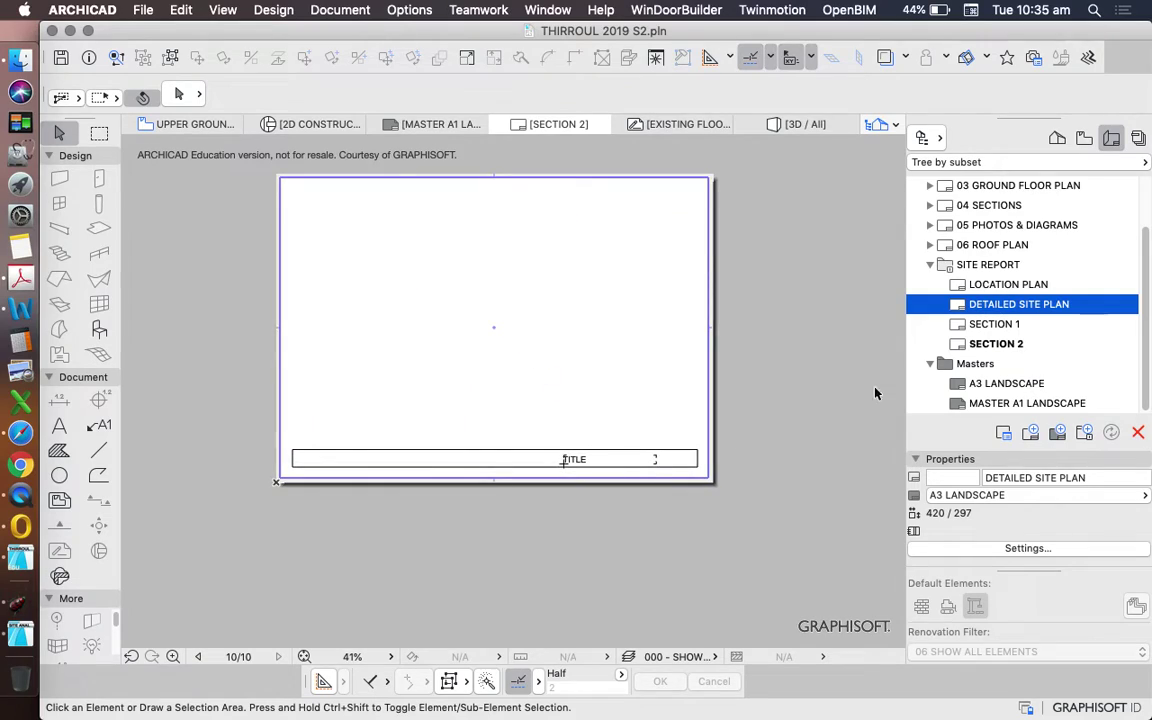
scroll(560, 459, up, 2)
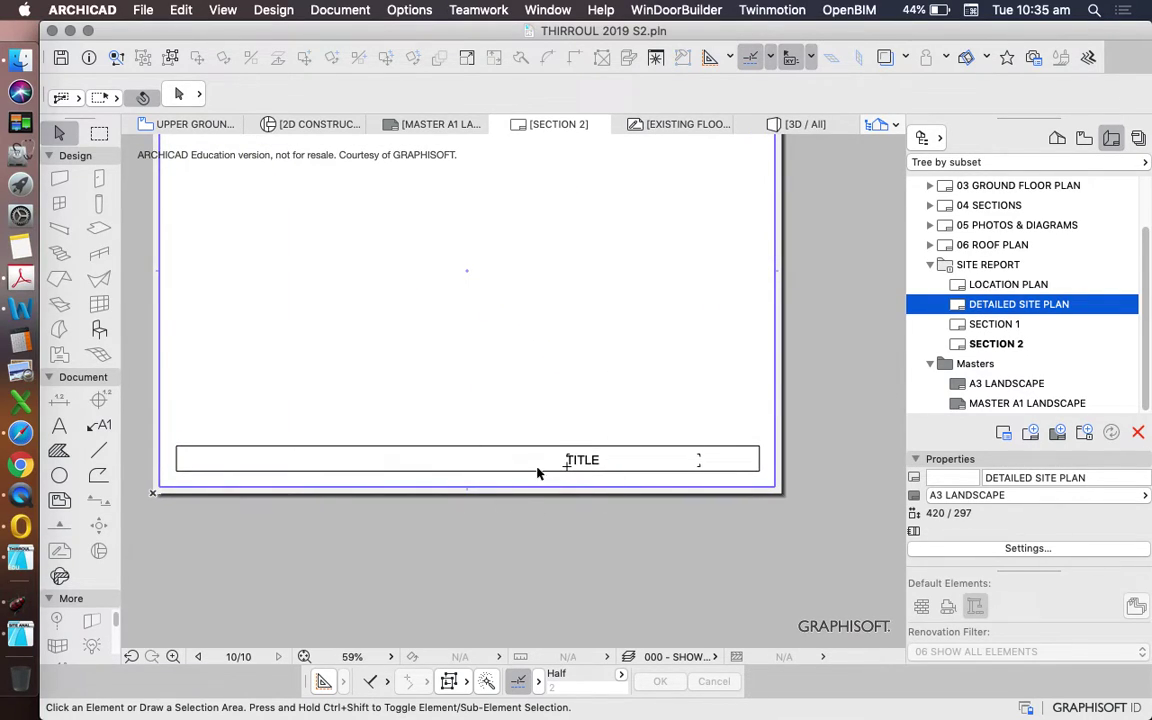
scroll(481, 476, down, 2)
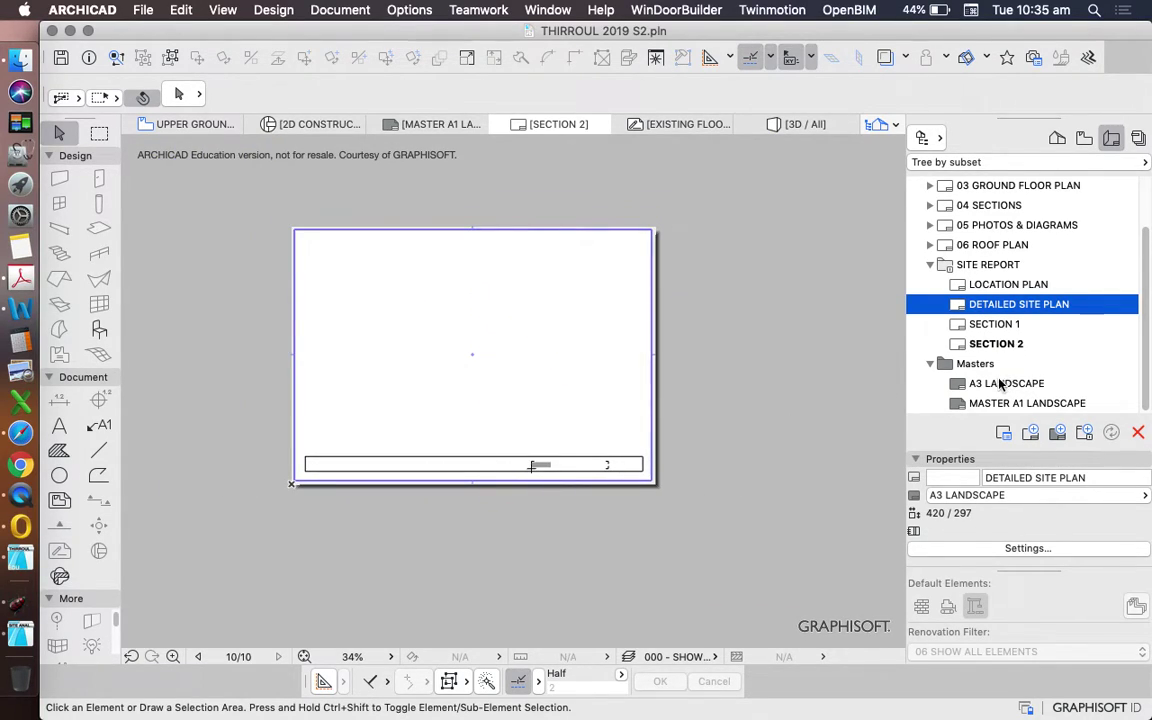
Step: Open the A3 LANDSCAPE master and select all its title-block elements to check them
double_click(992, 381)
scroll(457, 356, up, 5)
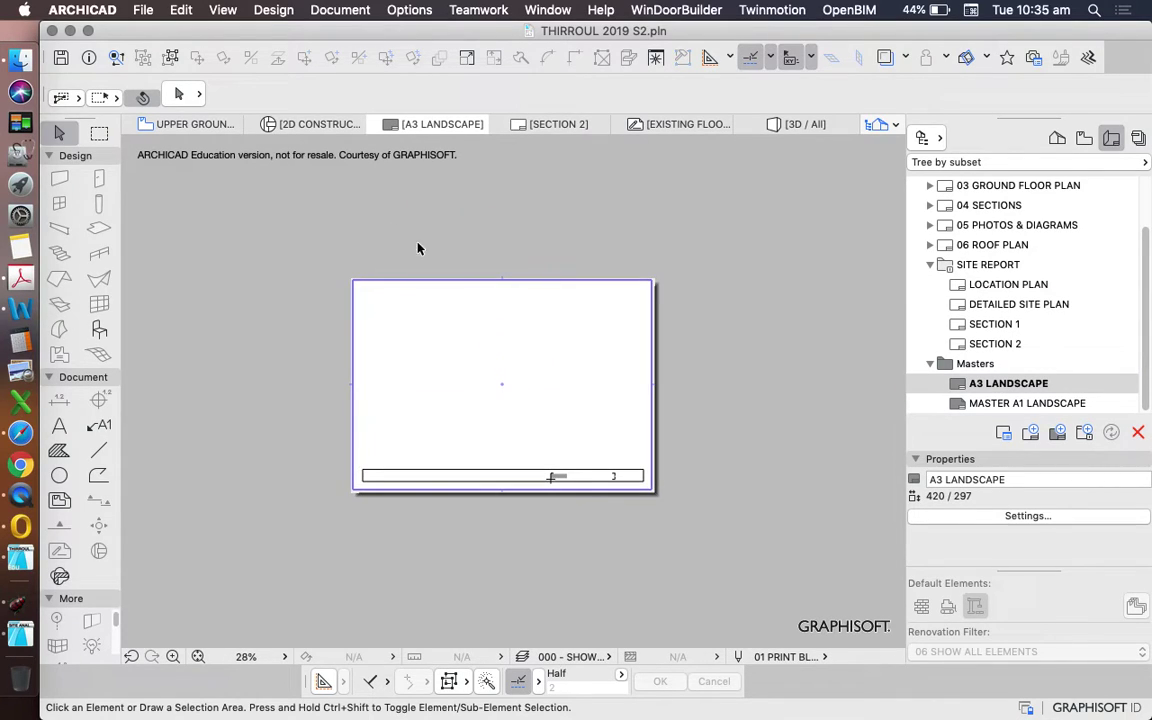
key(super+a)
scroll(605, 457, up, 2)
scroll(600, 420, up, 1)
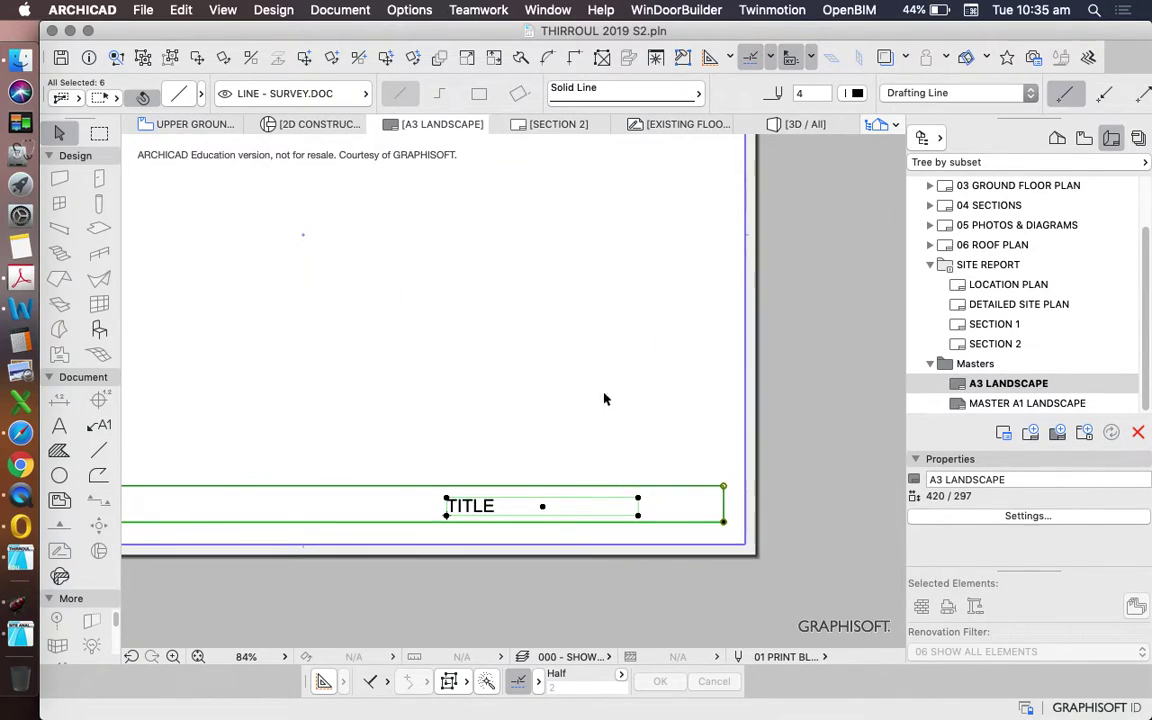
scroll(818, 509, down, 3)
click(740, 546)
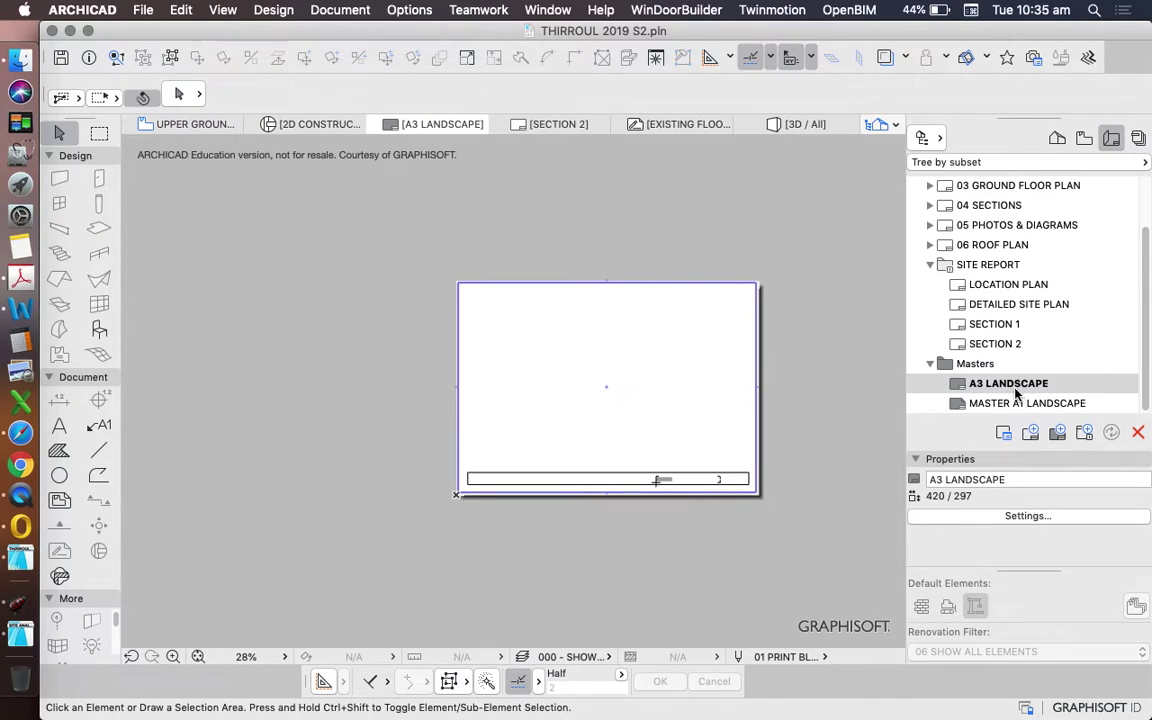
Step: Open the LOCATION PLAN and 01 LOCATION PLAN layouts
double_click(985, 284)
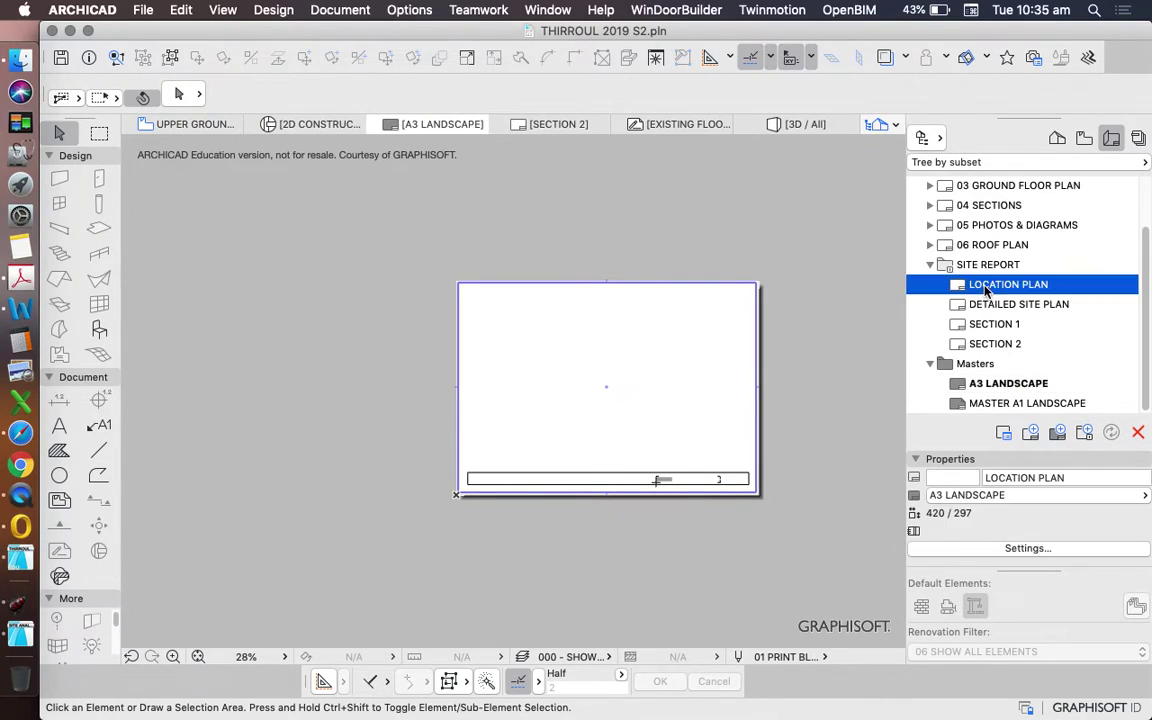
scroll(641, 367, down, 3)
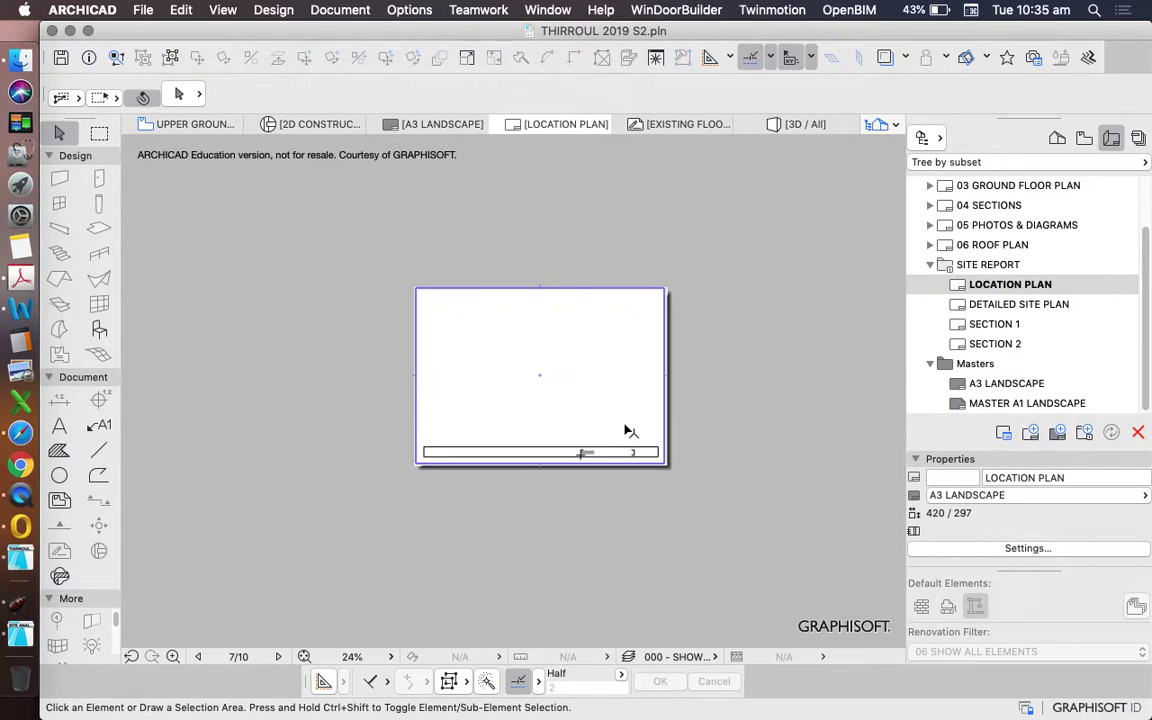
scroll(1116, 231, up, 3)
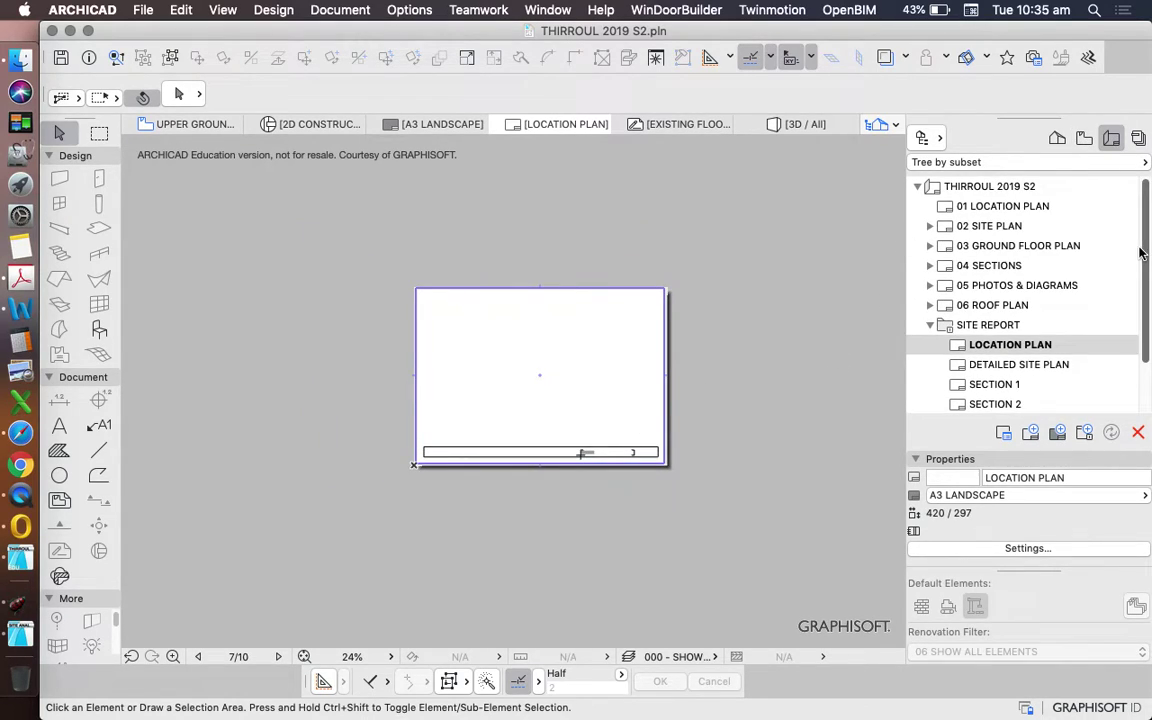
double_click(1070, 207)
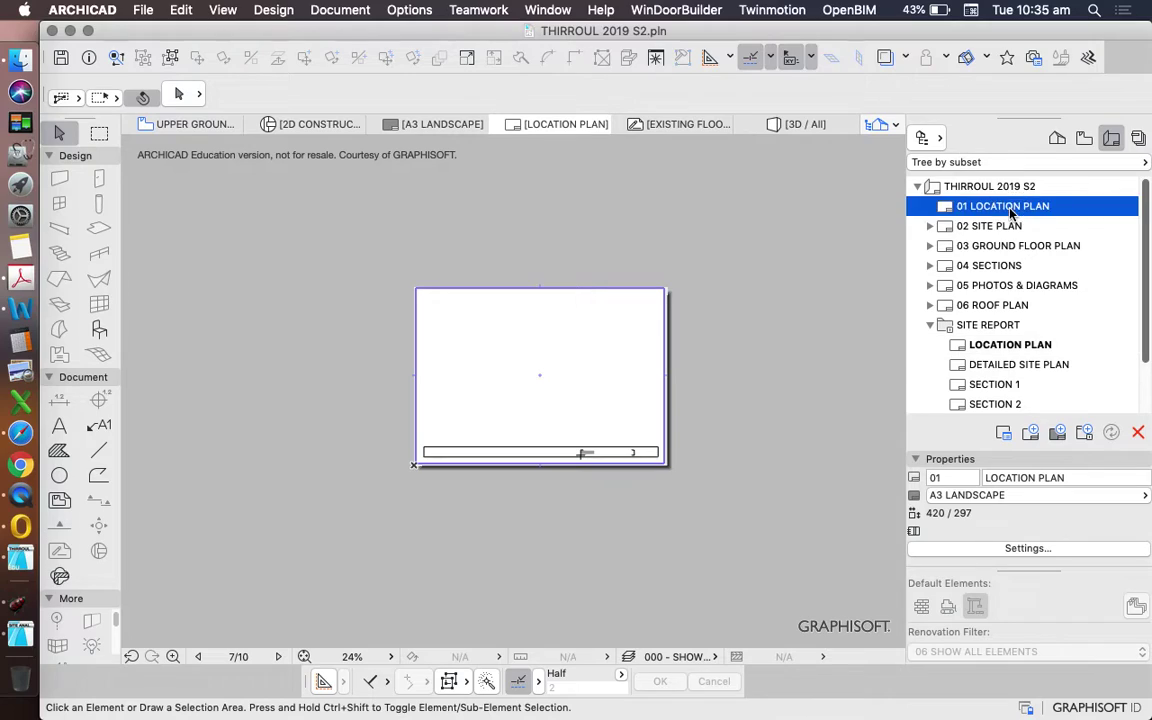
Step: Open the UPPER GROUND FLOOR PLAN saved view and zoom around the plan
click(1084, 138)
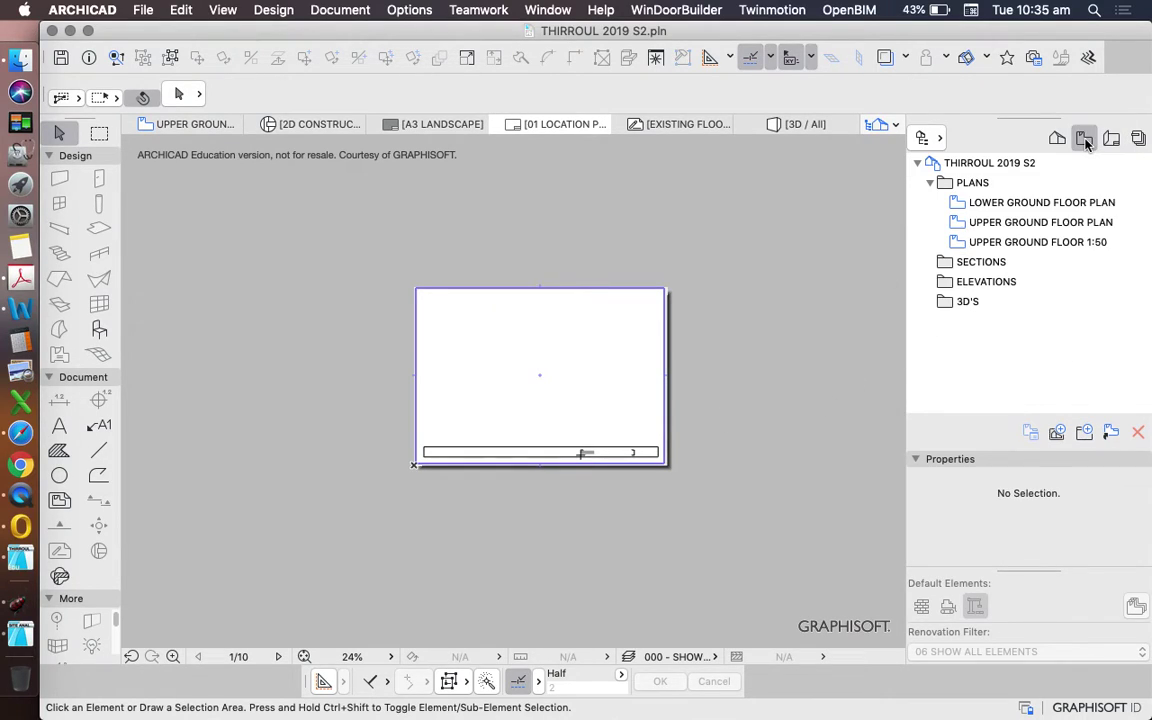
double_click(990, 222)
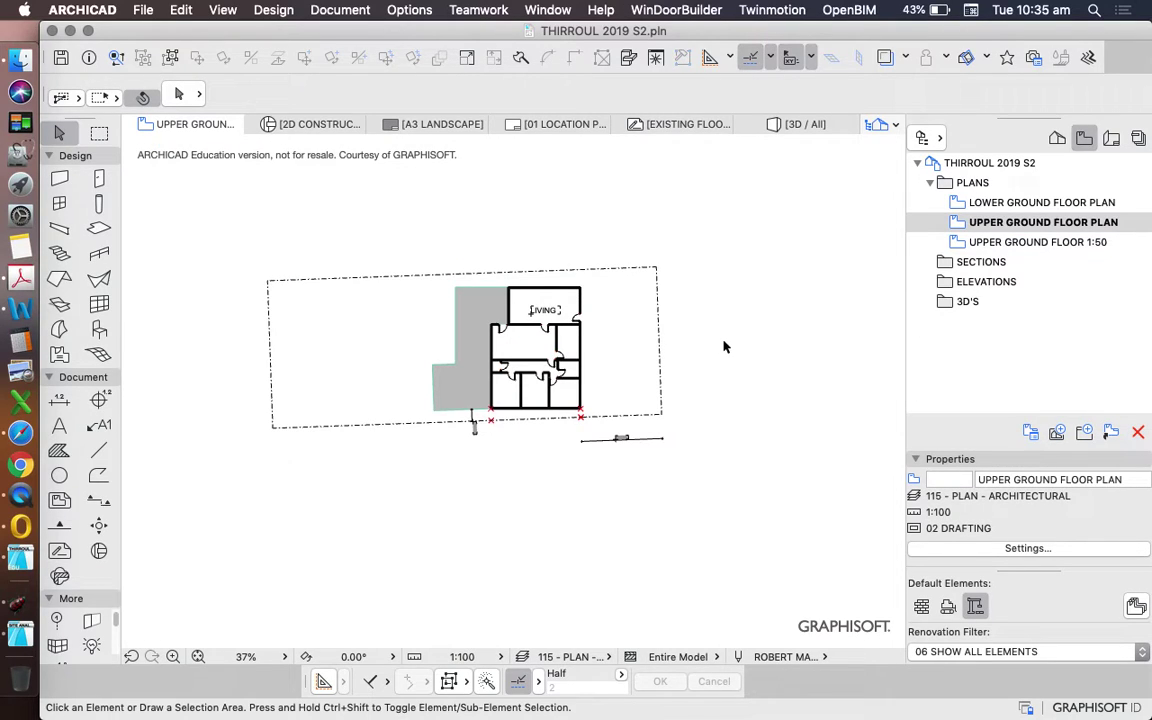
scroll(722, 424, down, 5)
scroll(710, 404, up, 5)
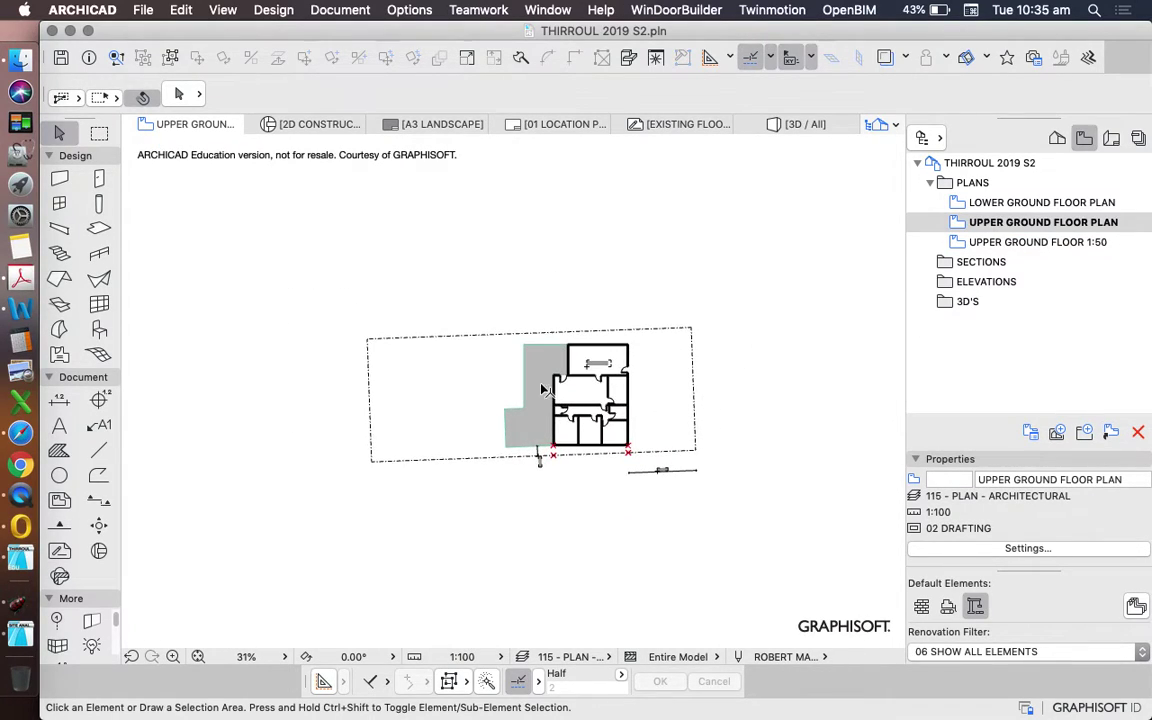
scroll(543, 390, up, 5)
scroll(540, 393, down, 4)
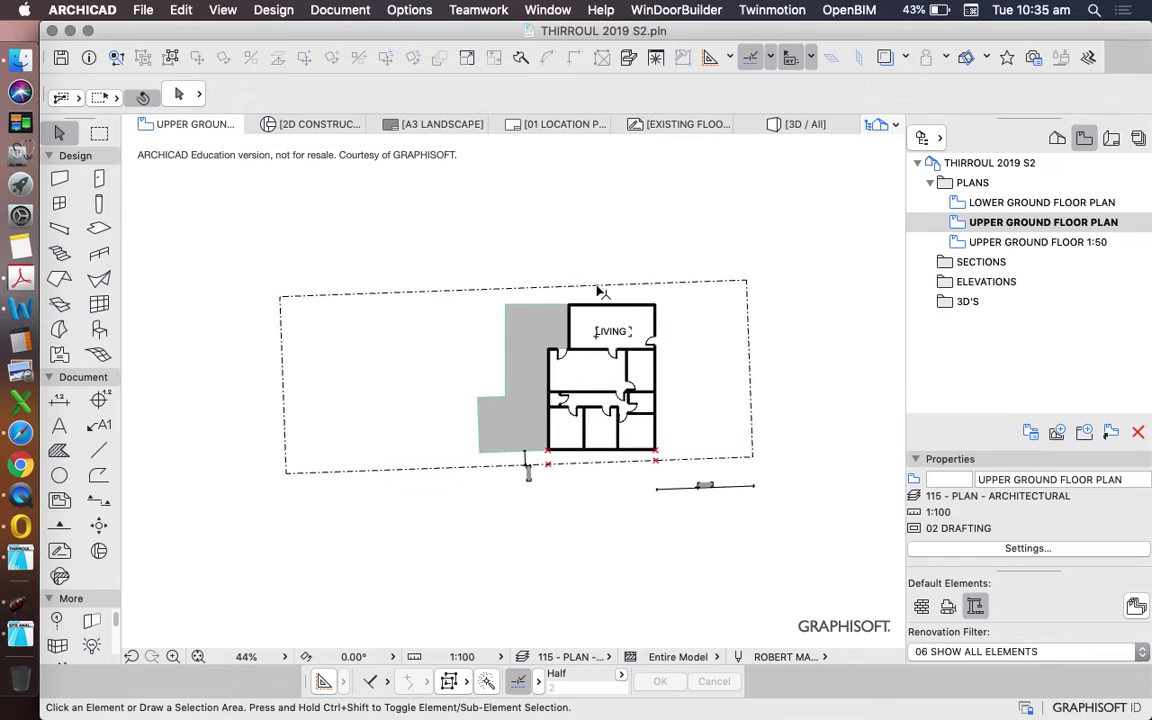
Step: Select the dashed site boundary rectangle, inspect it, then deselect it
click(598, 291)
scroll(698, 302, down, 5)
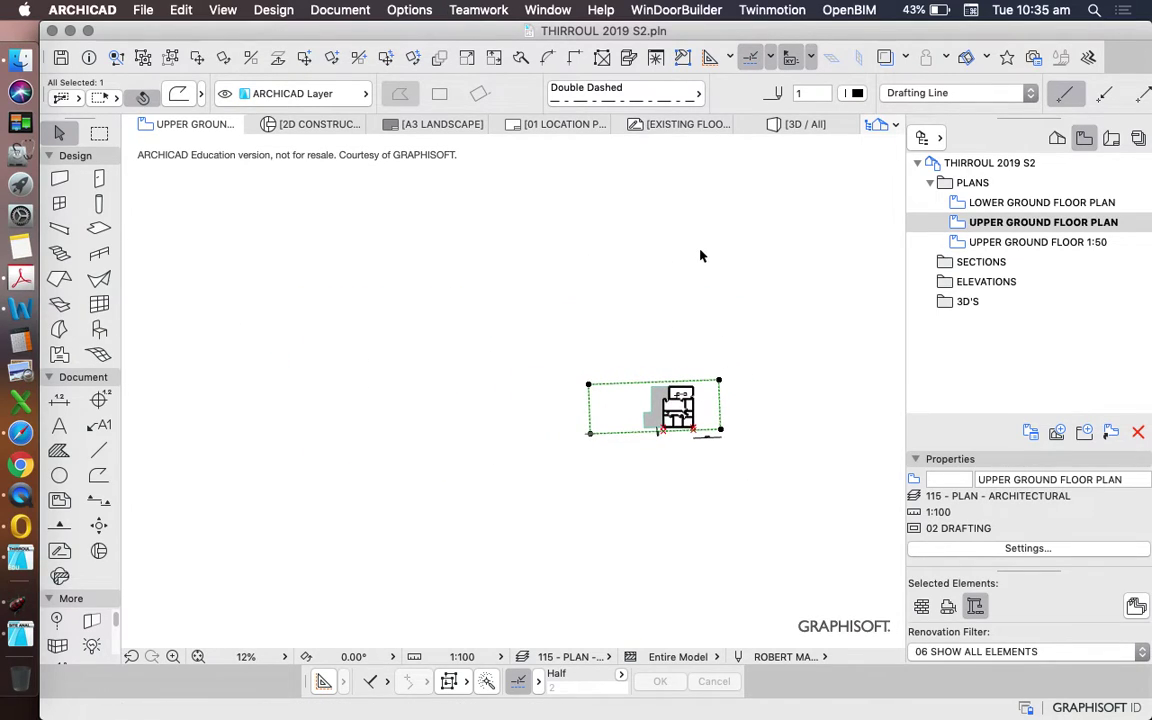
scroll(716, 313, up, 2)
scroll(735, 463, up, 3)
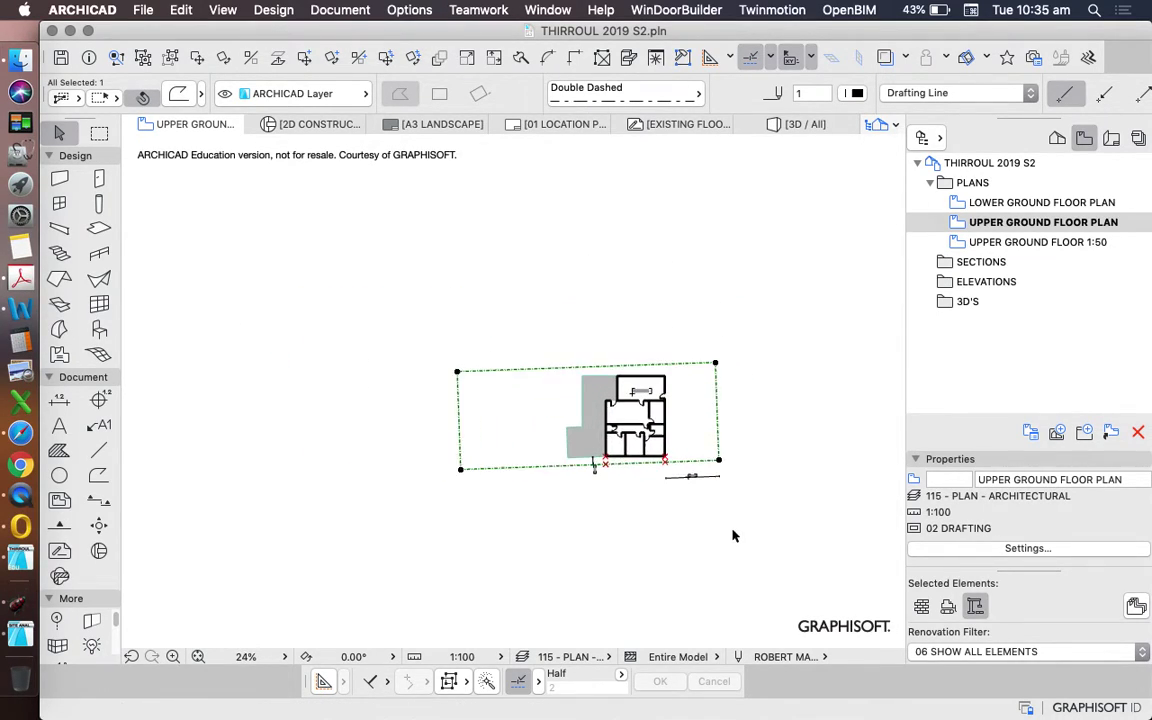
scroll(740, 420, down, 3)
scroll(715, 455, up, 3)
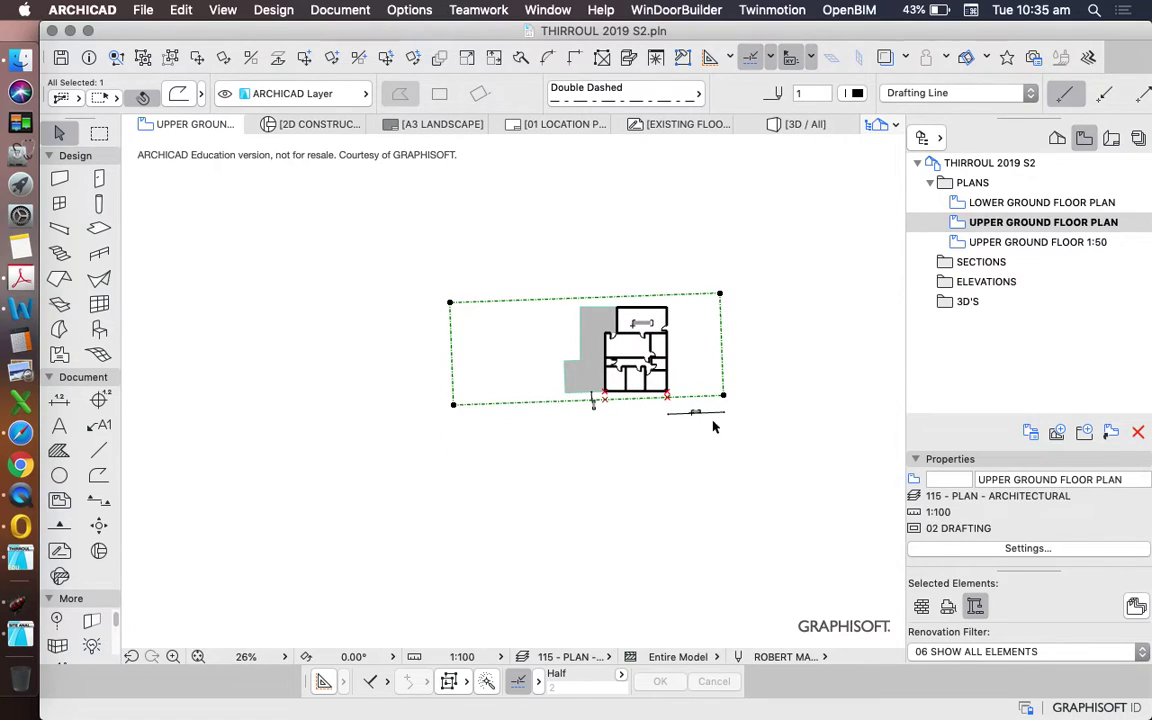
scroll(690, 425, up, 2)
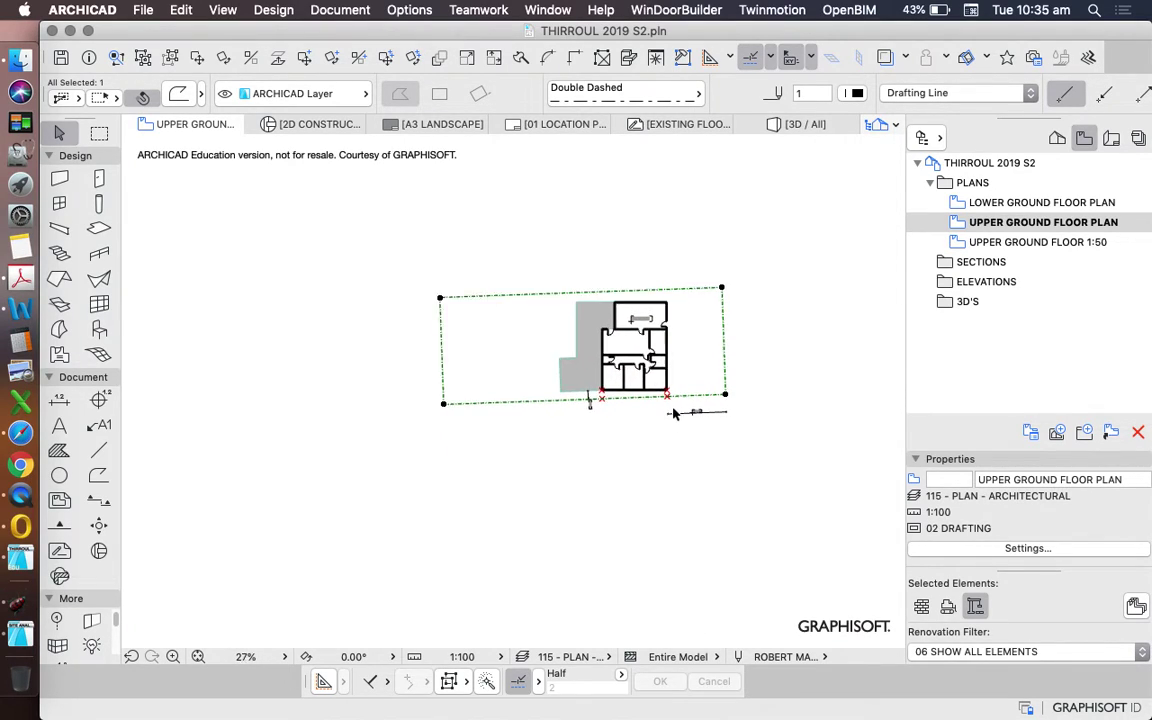
click(653, 456)
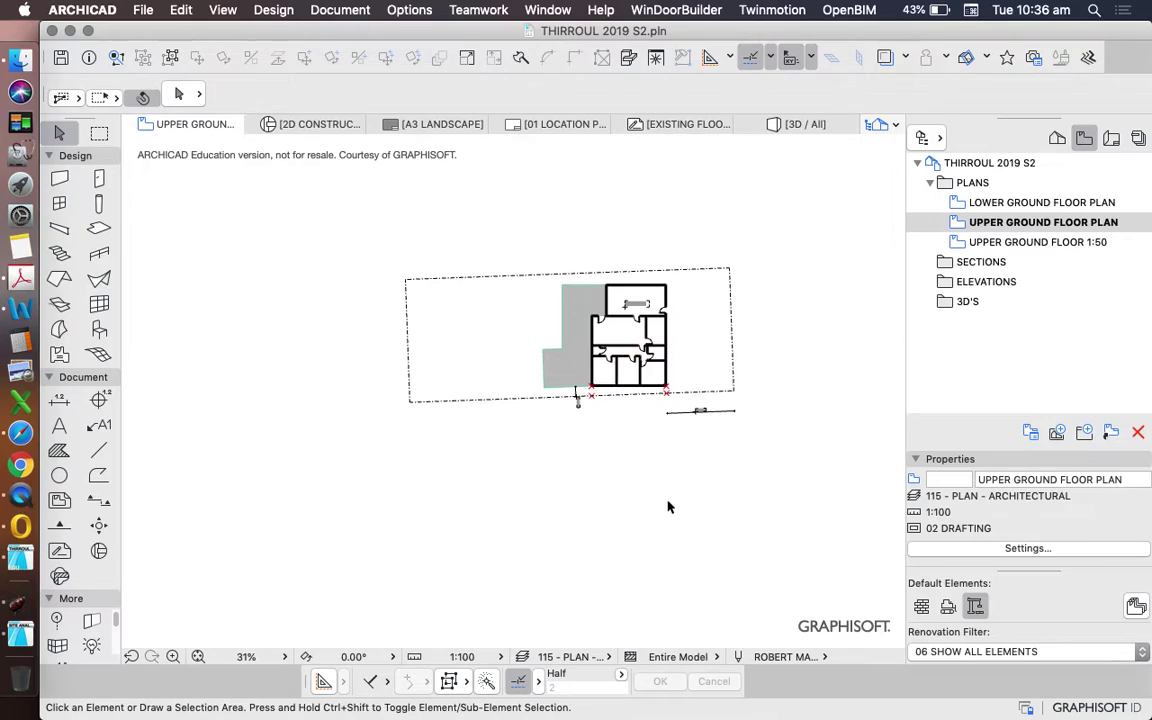
Step: Change the plan scale from 1:100 to 1:1000 and zoom to check the oversized text
click(470, 657)
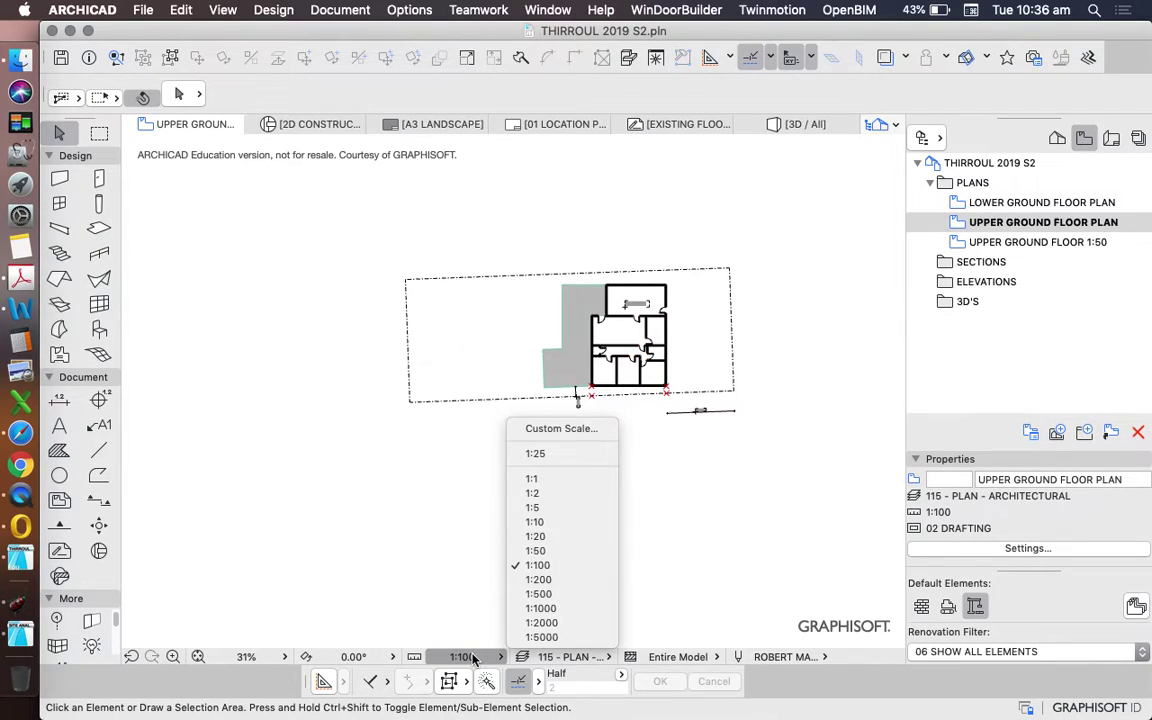
click(541, 608)
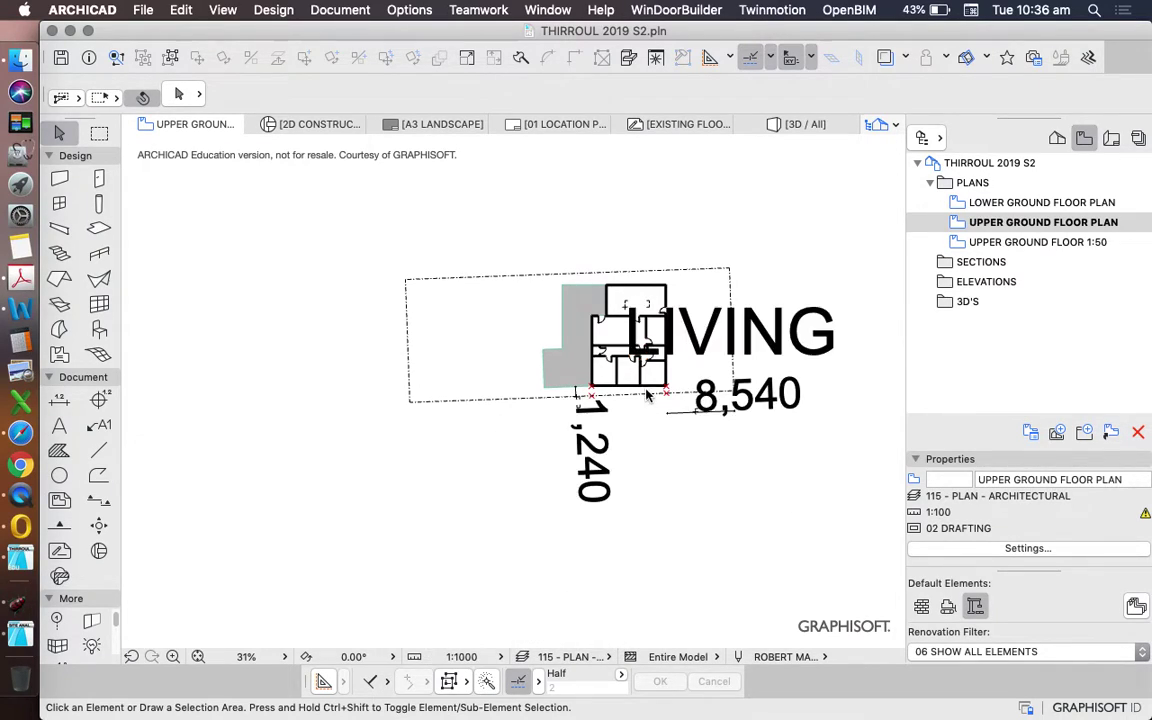
scroll(520, 390, up, 10)
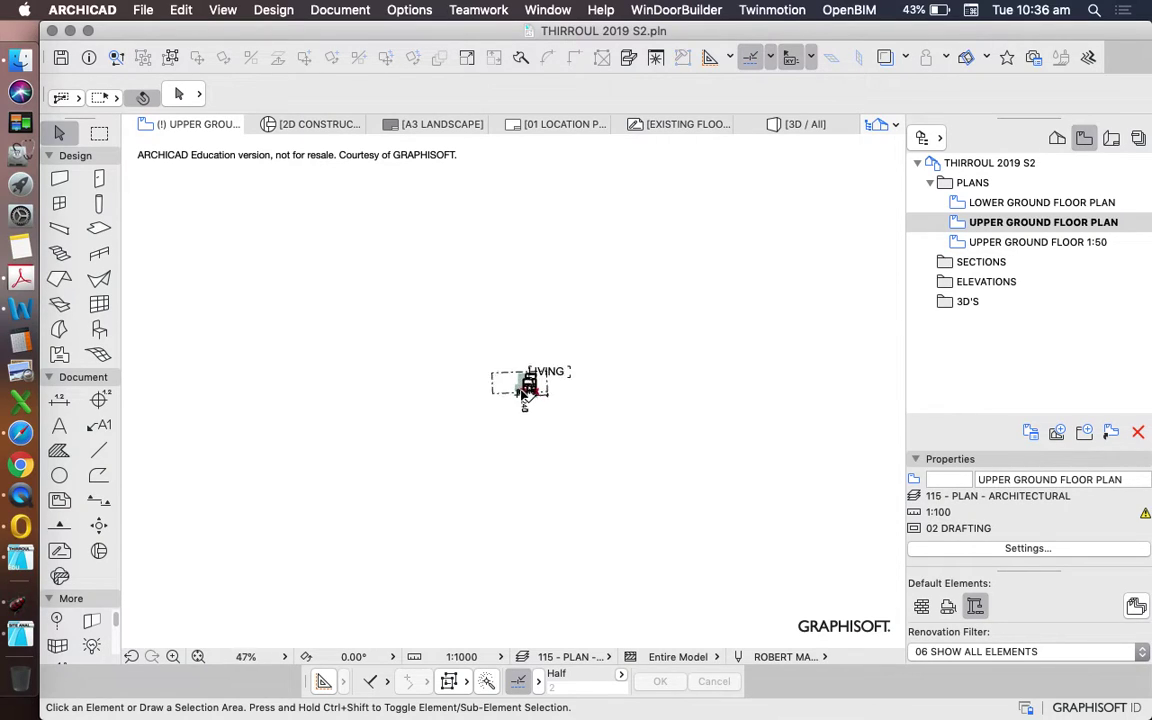
scroll(604, 313, down, 2)
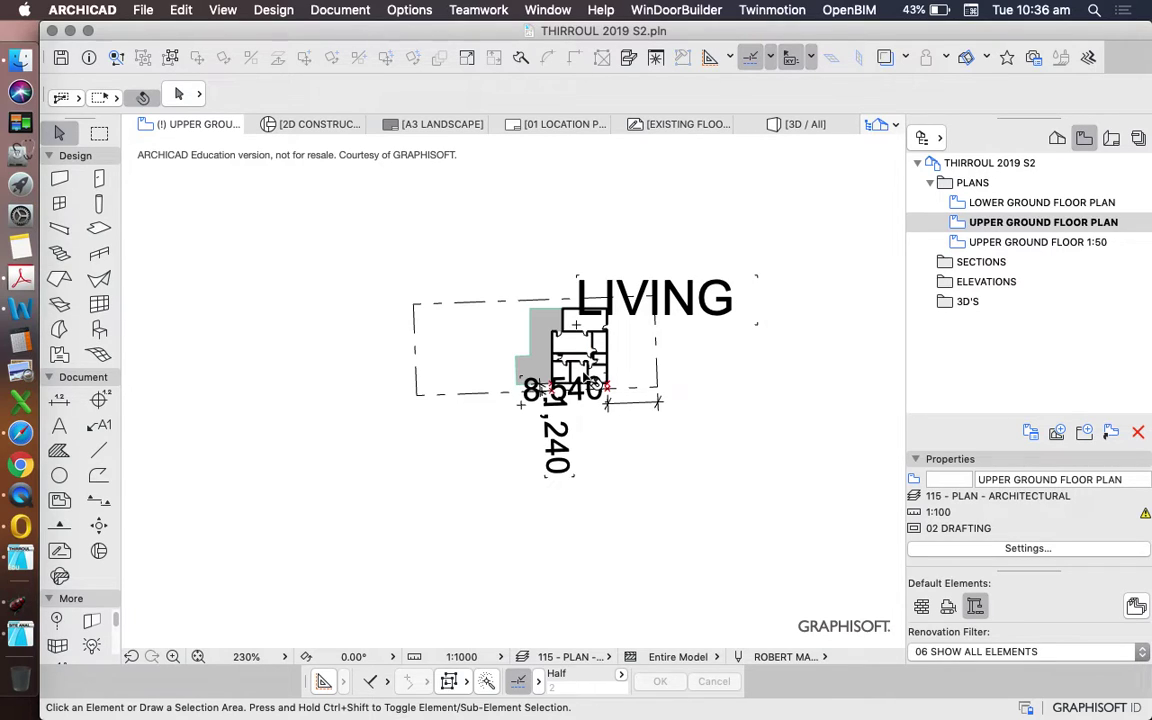
scroll(652, 372, up, 4)
scroll(645, 365, down, 1)
scroll(645, 365, up, 5)
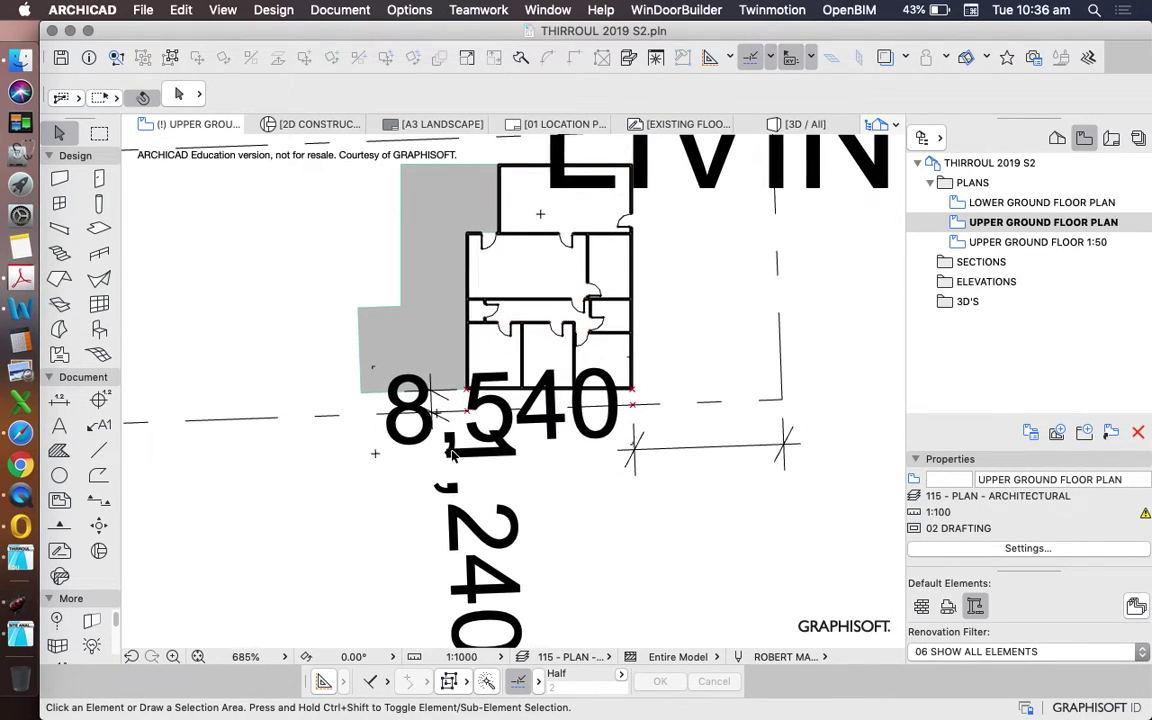
scroll(640, 335, down, 4)
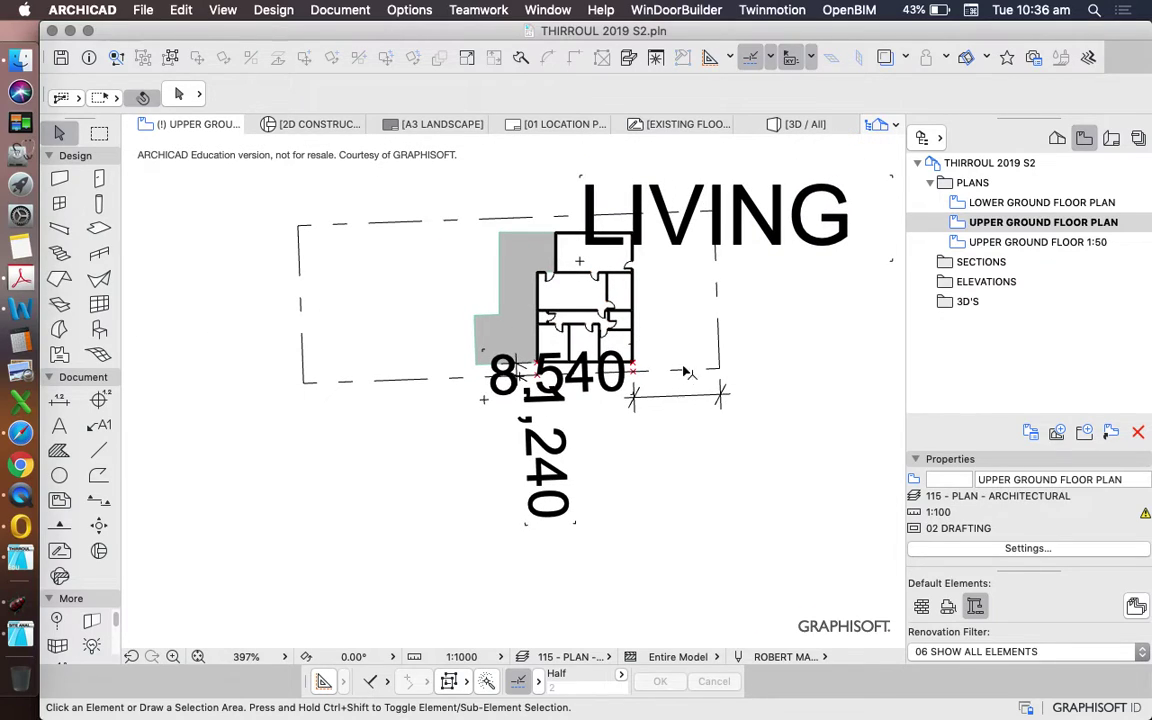
scroll(640, 335, down, 3)
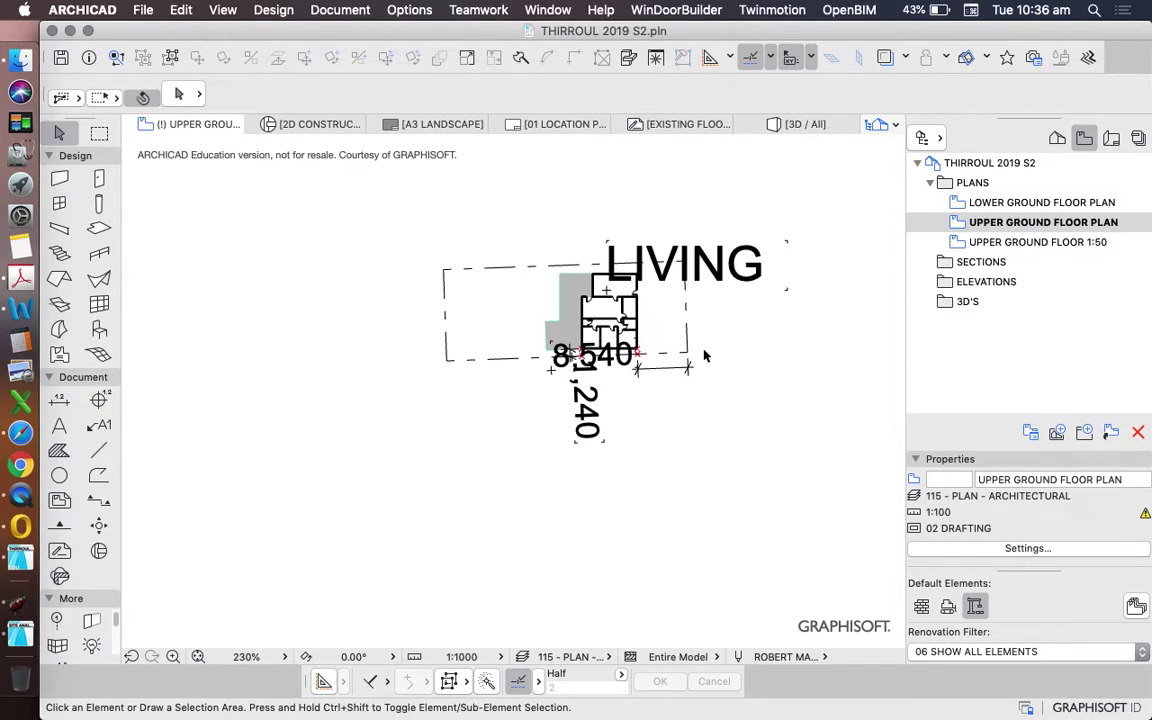
scroll(700, 354, up, 1)
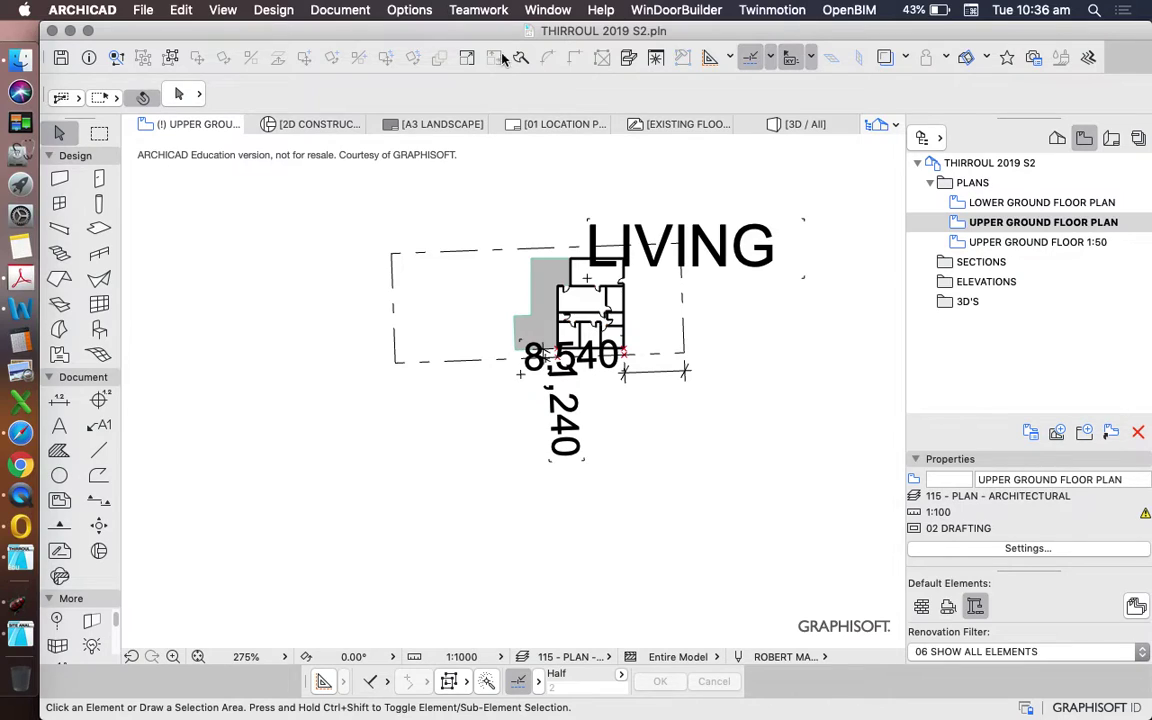
Step: In Layer Settings, create a new layer combination named REPORT - LOCATION PLAN
click(409, 10)
mouse_move(455, 31)
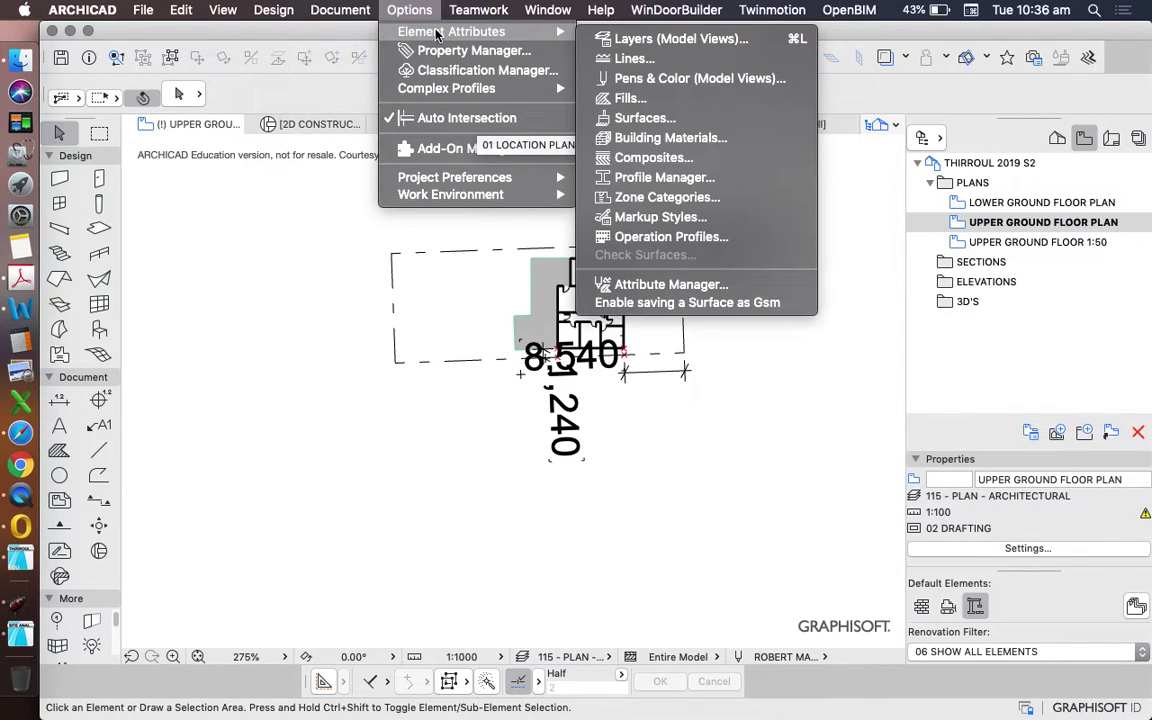
click(690, 40)
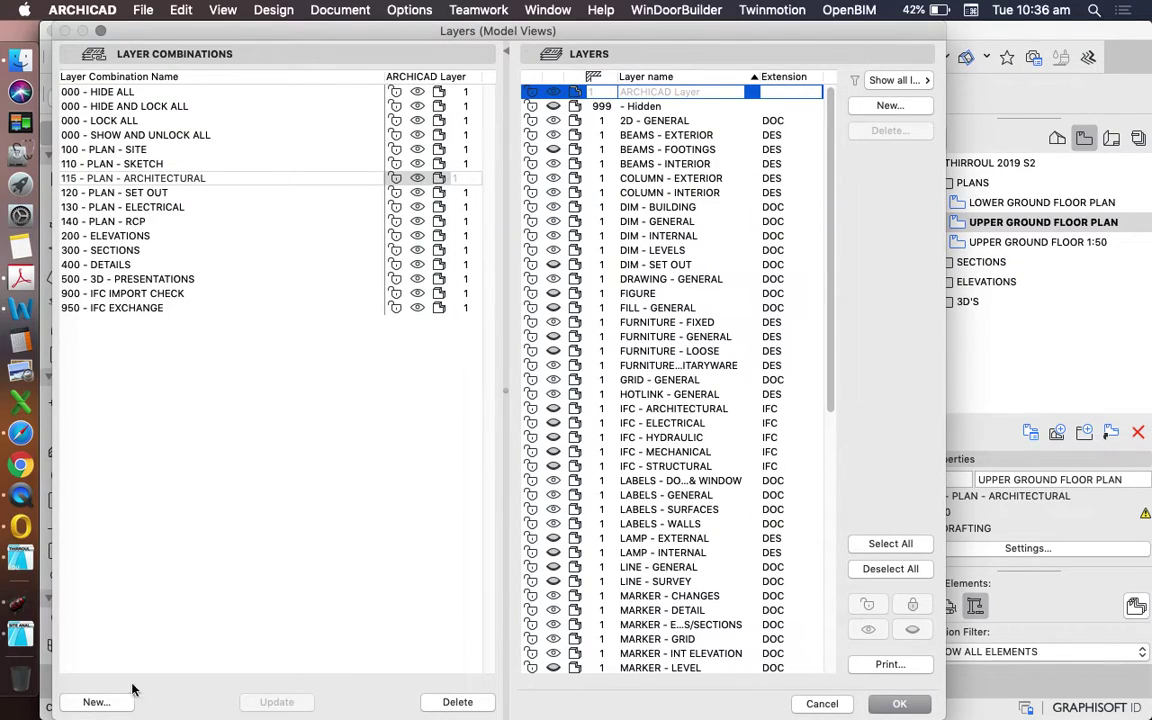
click(93, 703)
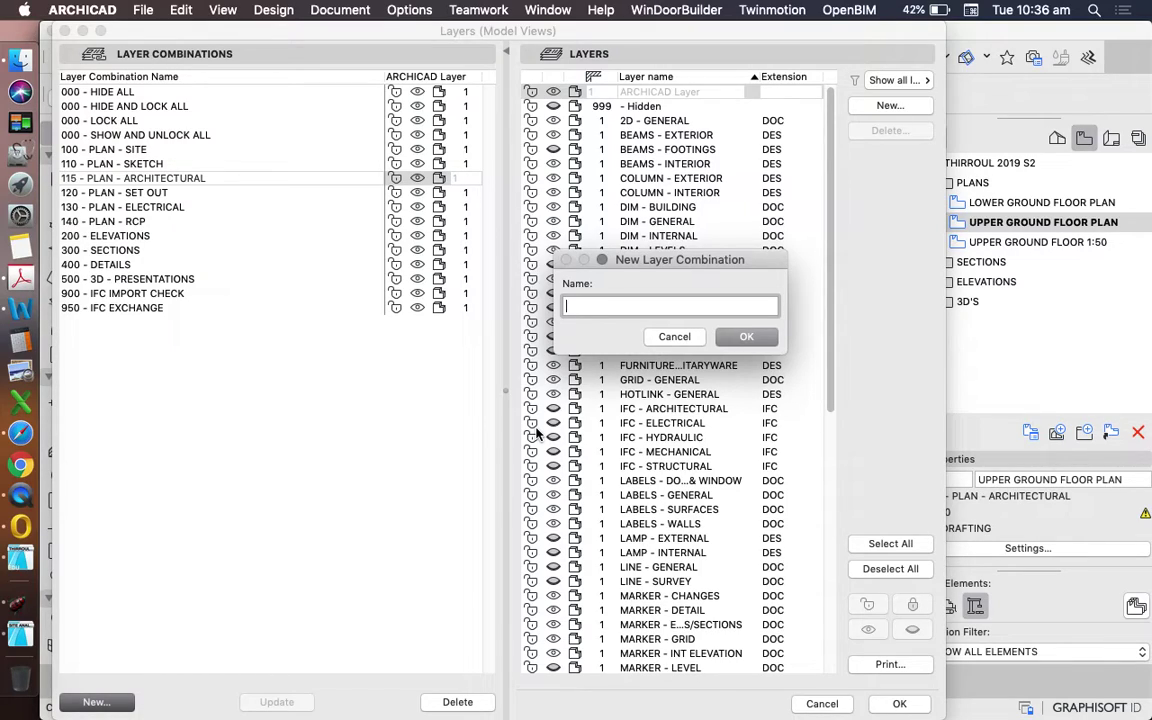
text(REPORT - LOCATION PLAN)
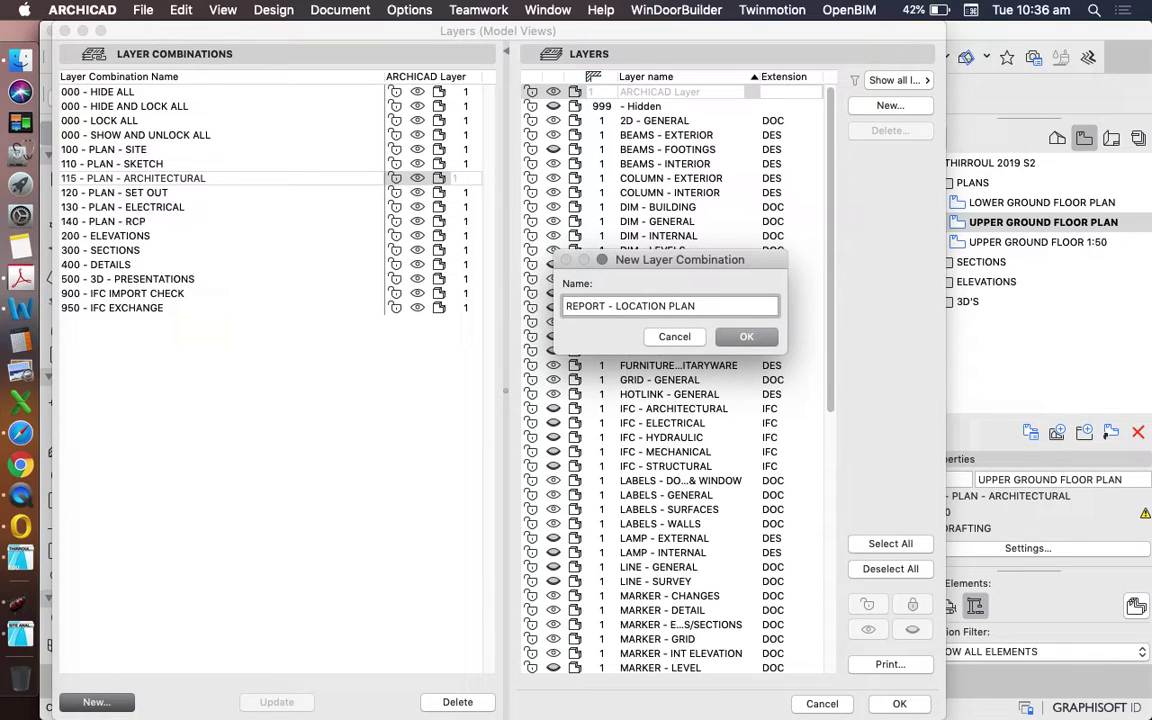
key(Return)
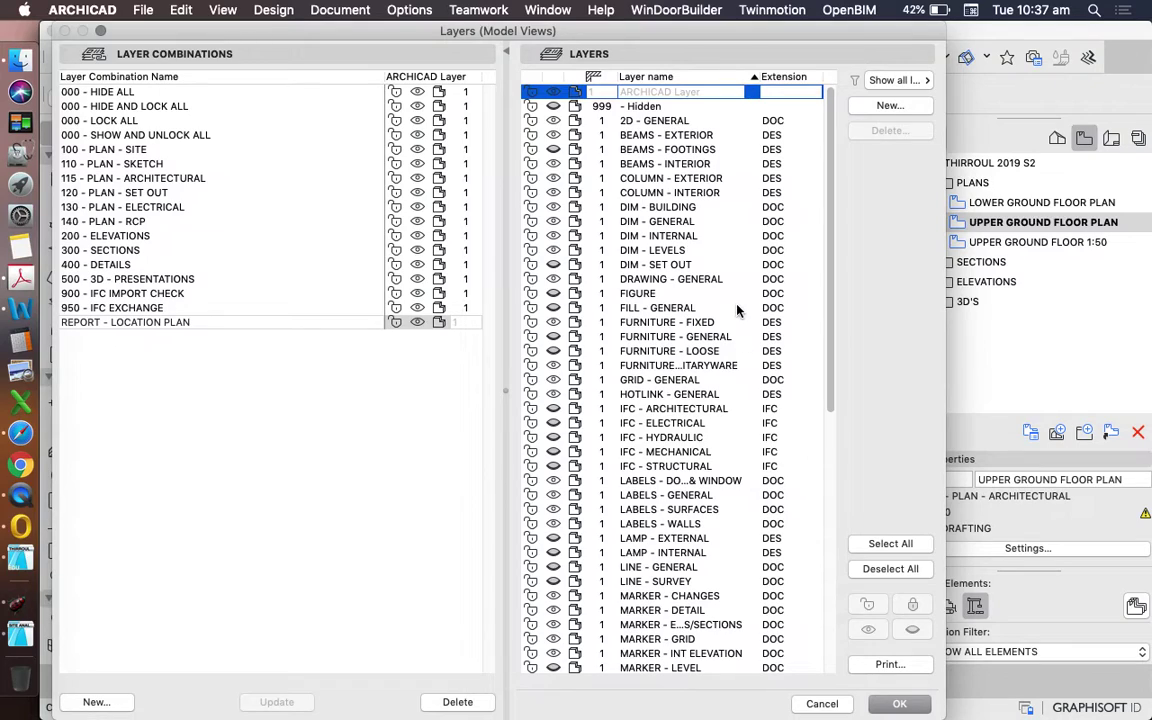
scroll(662, 230, down, 10)
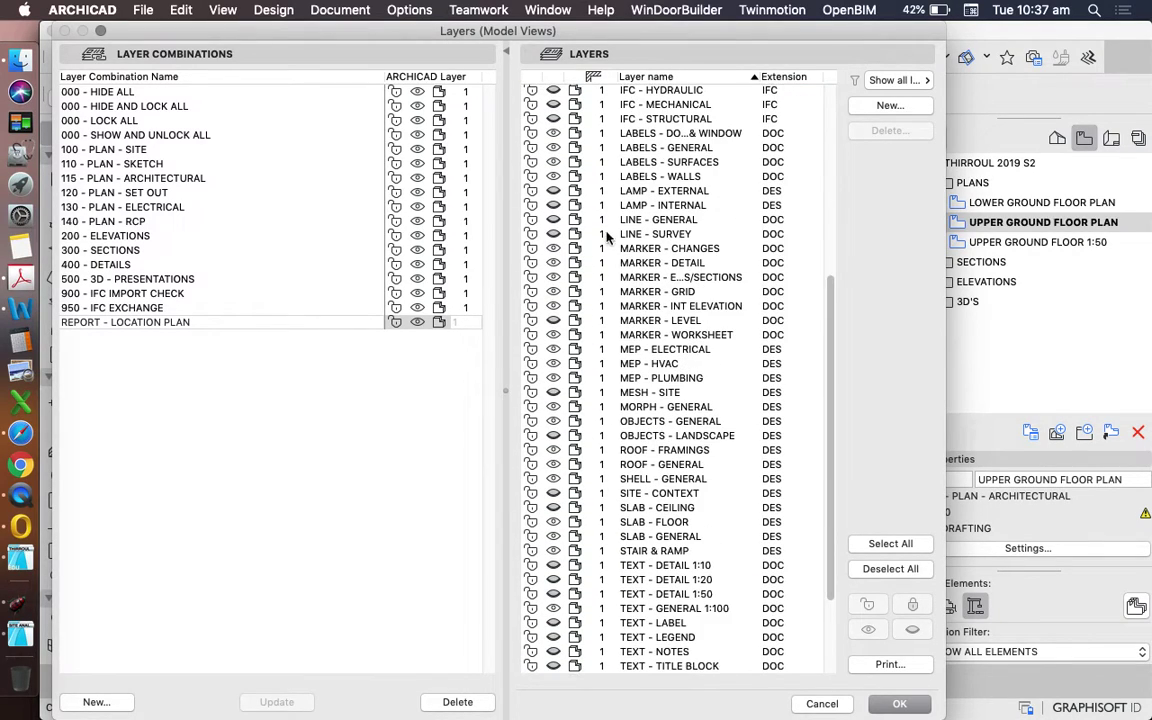
scroll(556, 250, up, 10)
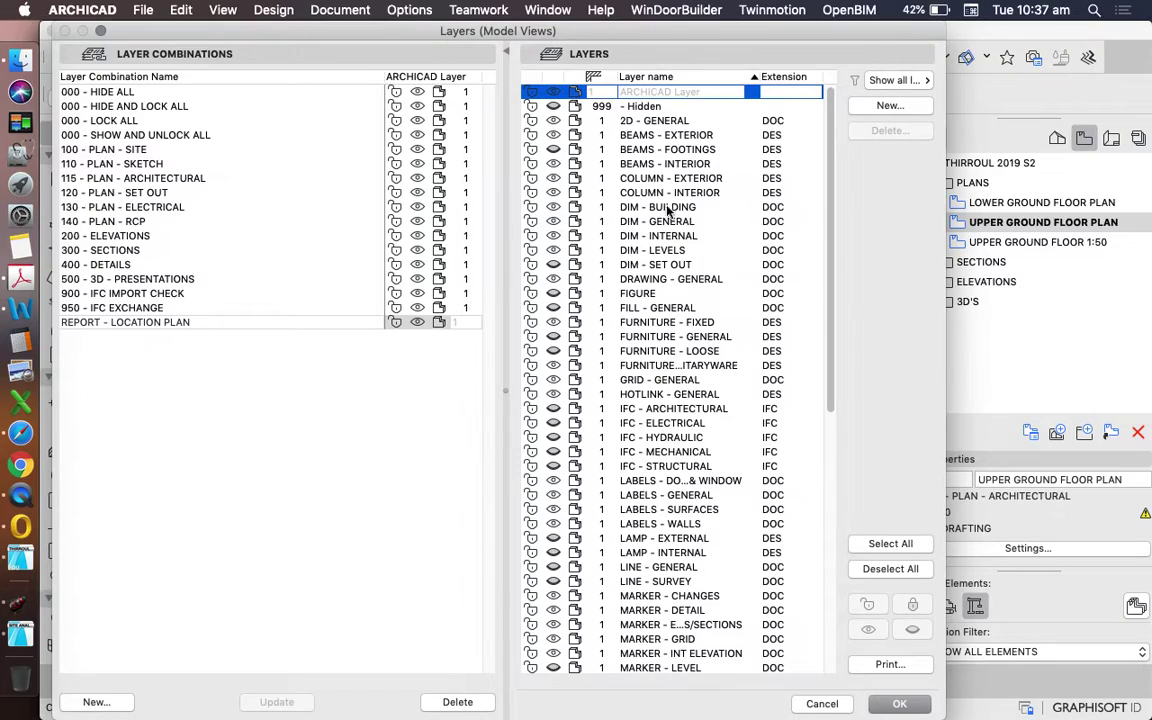
Step: Hide the DIM - BUILDING, GENERAL, INTERNAL and LEVELS layers and update the combination
click(553, 207)
click(553, 221)
click(553, 236)
click(553, 250)
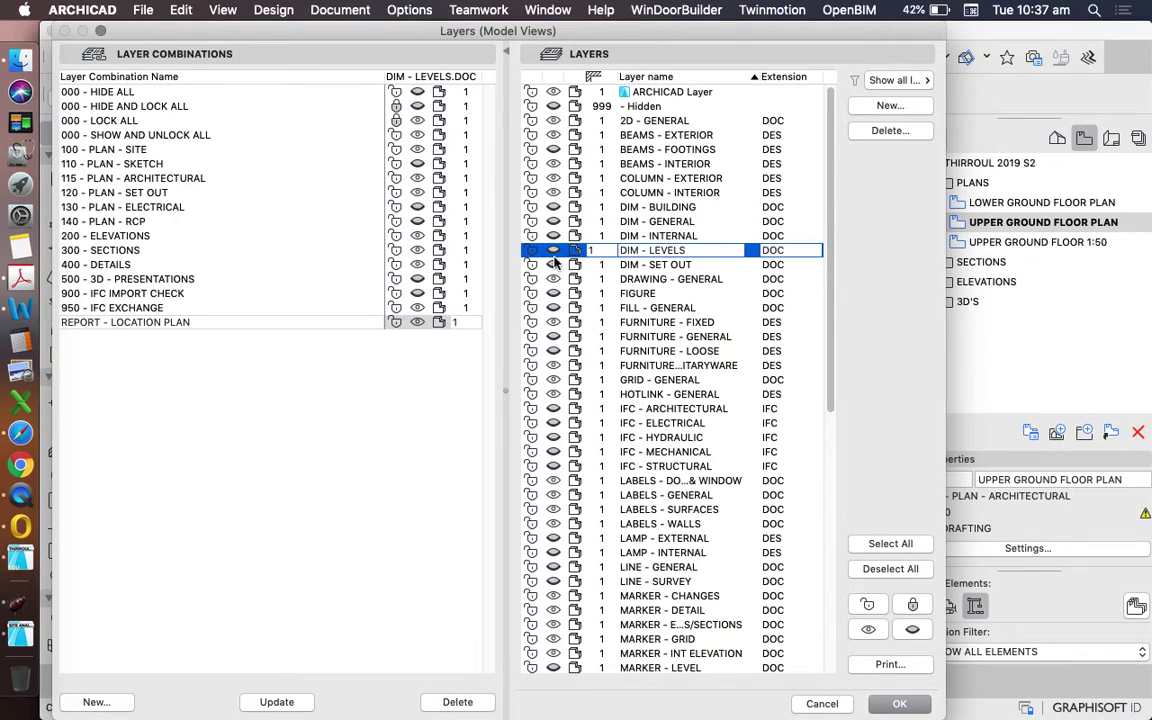
click(268, 704)
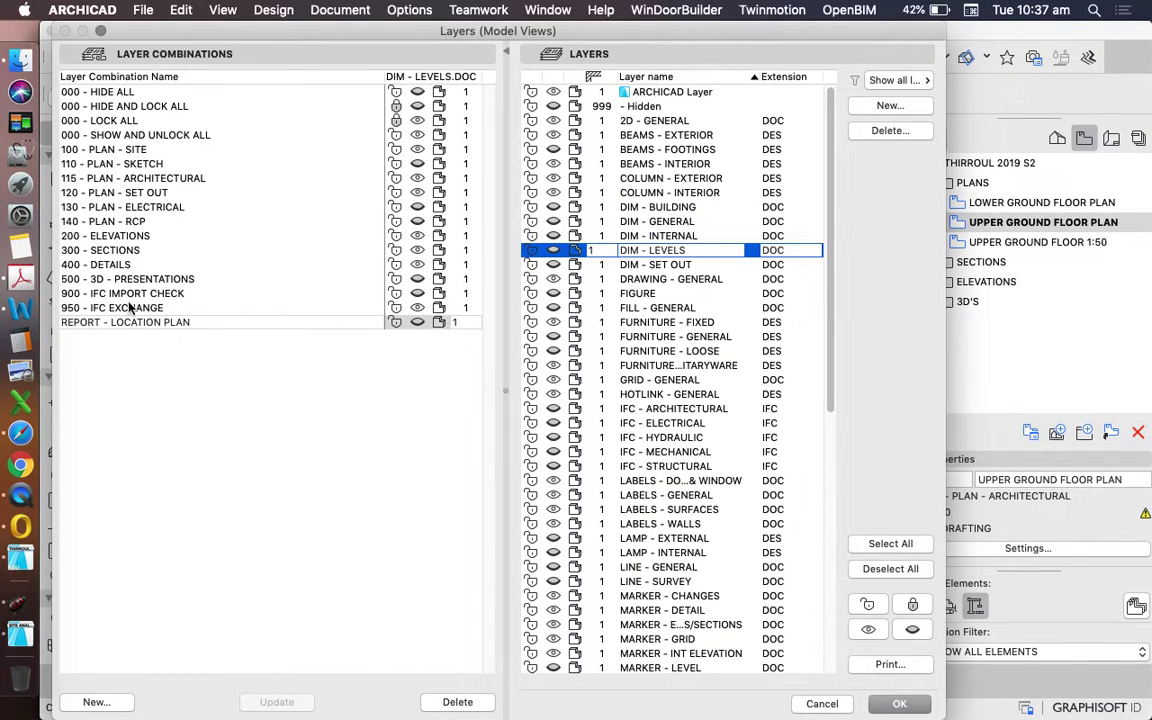
click(822, 704)
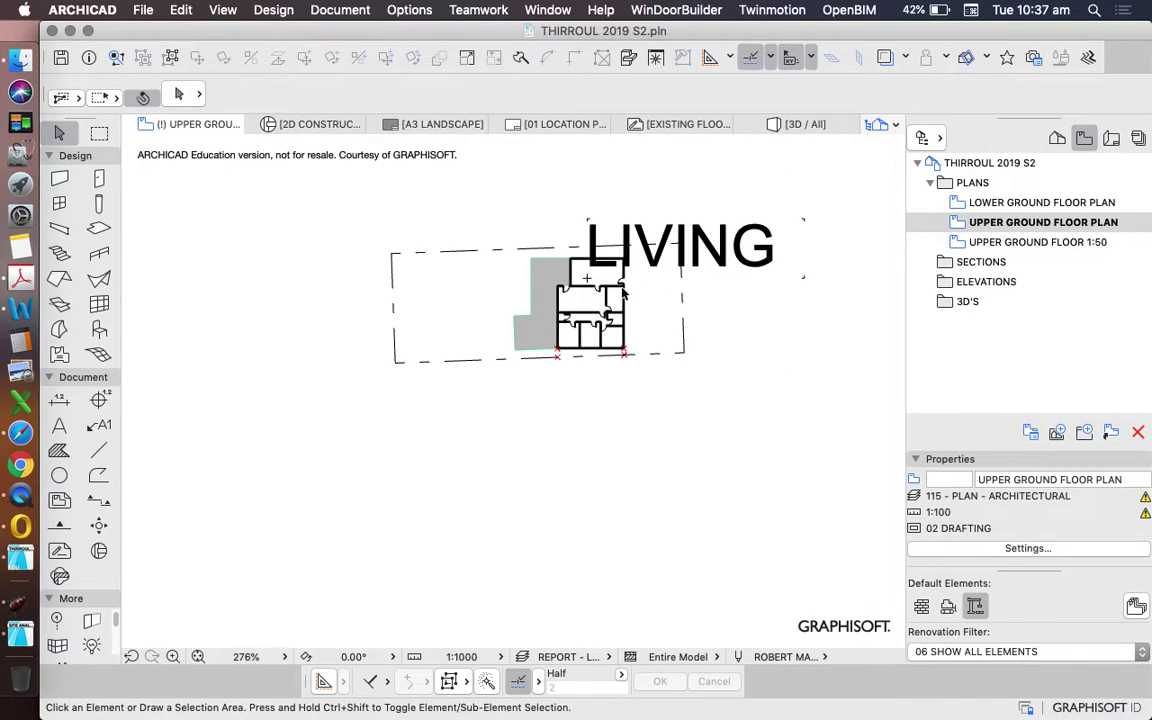
Step: Move the LIVING room label onto the hidden DIM - BUILDING.DOC layer
scroll(622, 292, up, 5)
scroll(548, 249, down, 4)
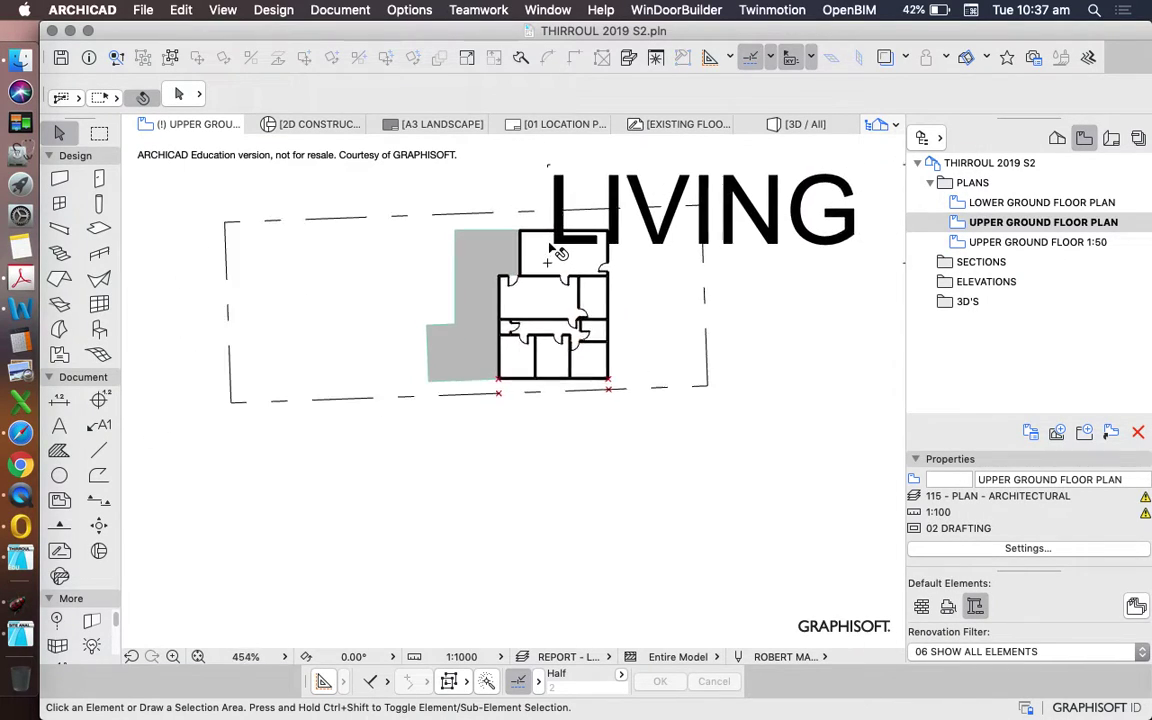
click(740, 229)
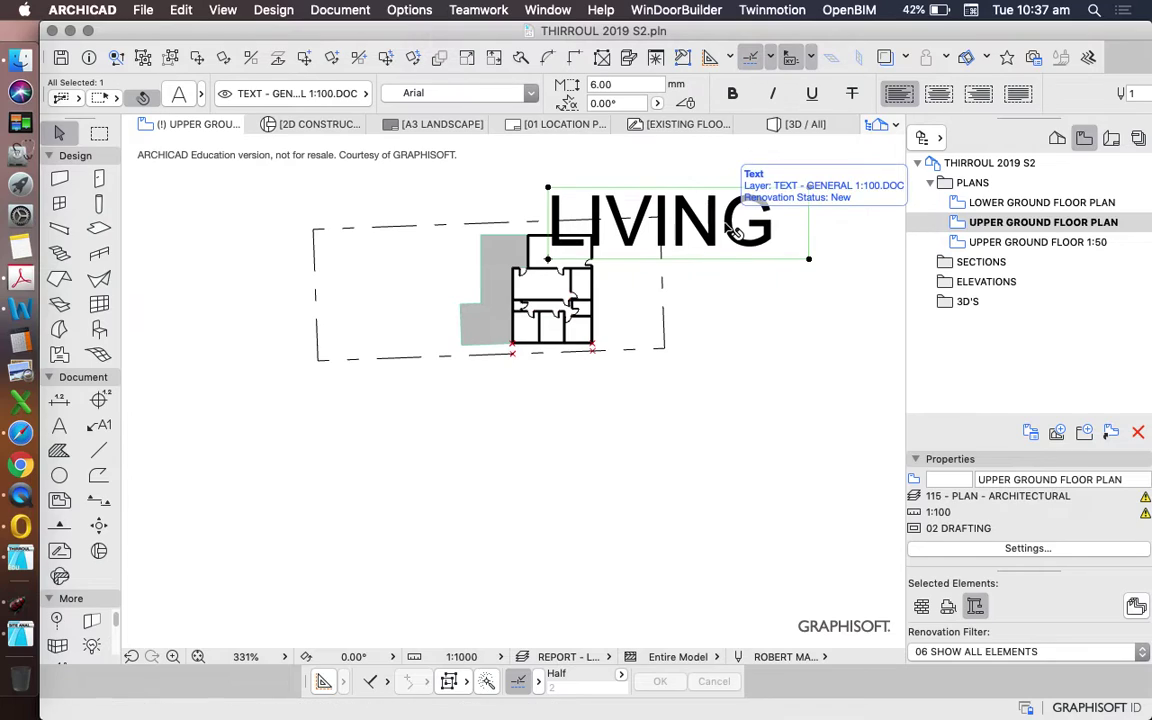
click(278, 94)
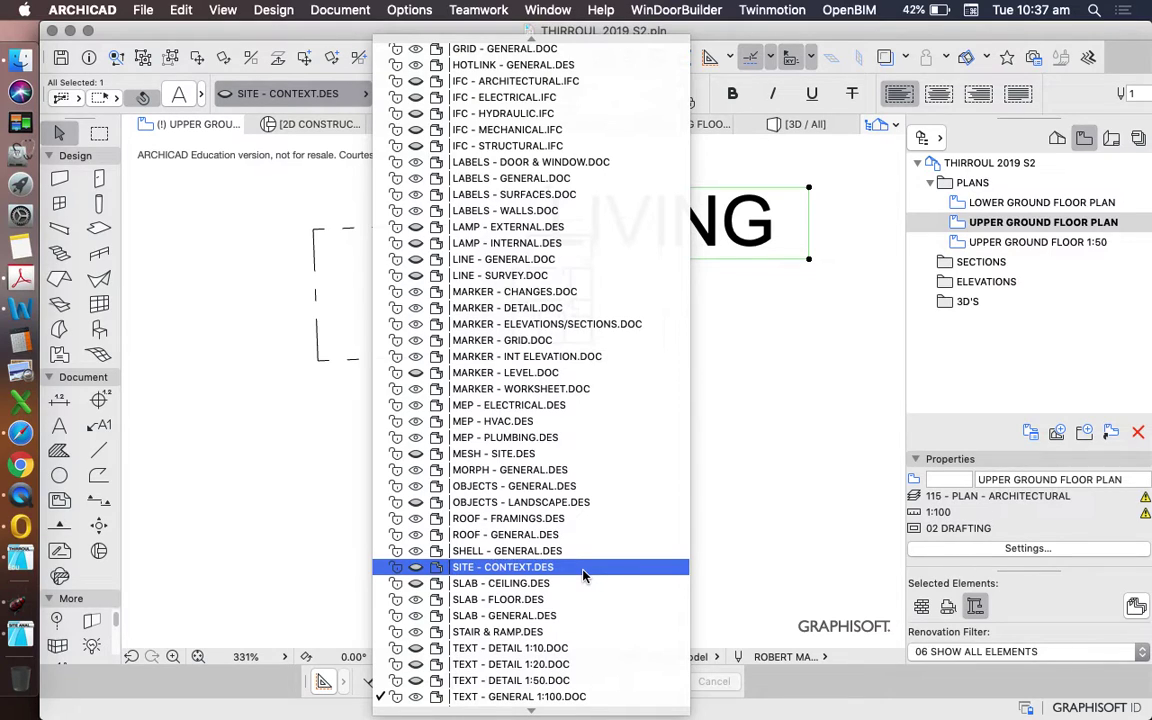
scroll(600, 490, up, 10)
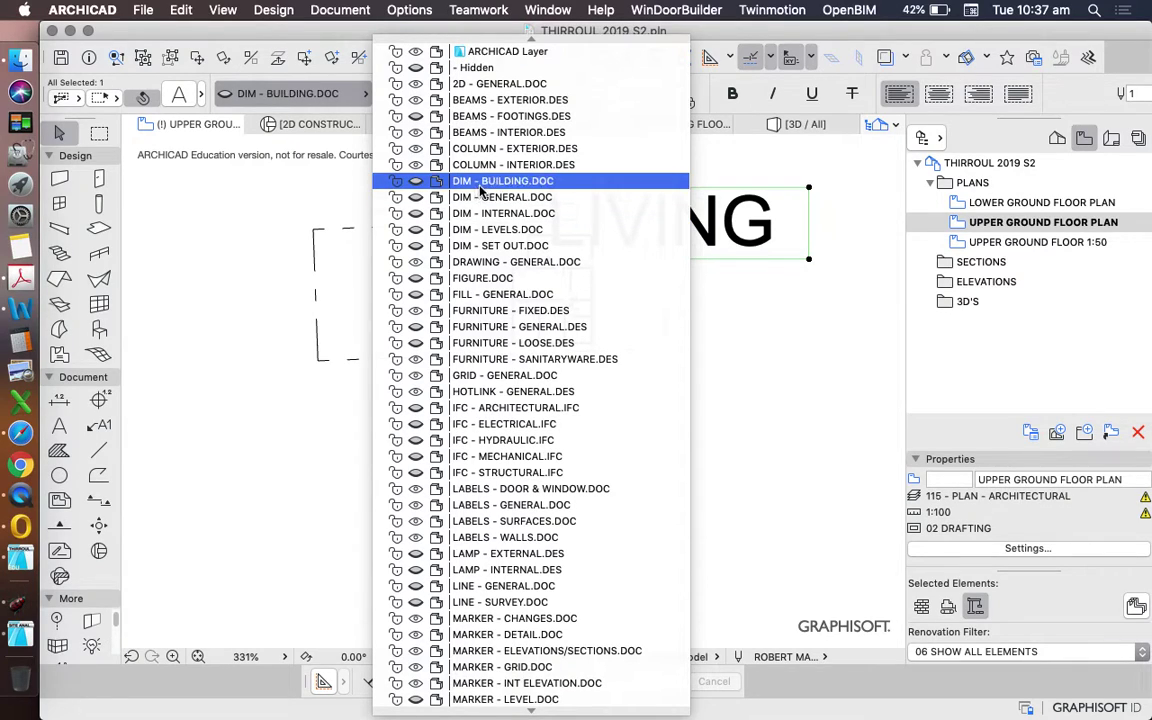
click(481, 182)
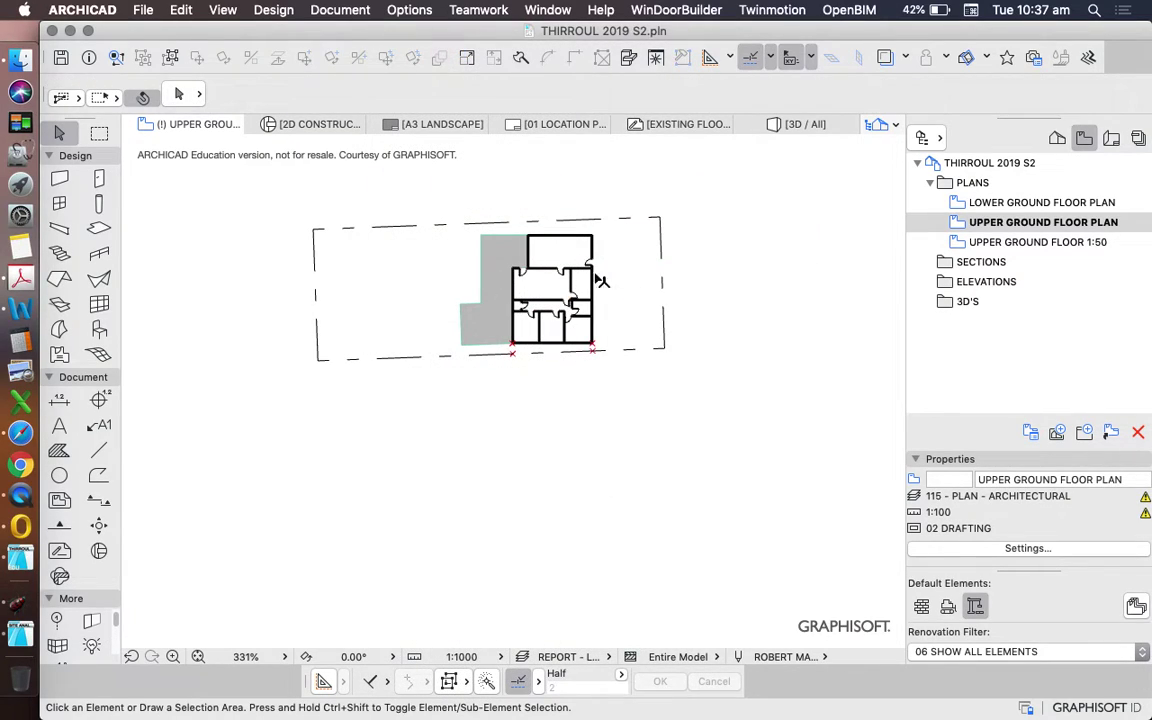
Step: Create a REPORTS folder in the View Map and move it to the top, above PLANS
scroll(643, 399, down, 5)
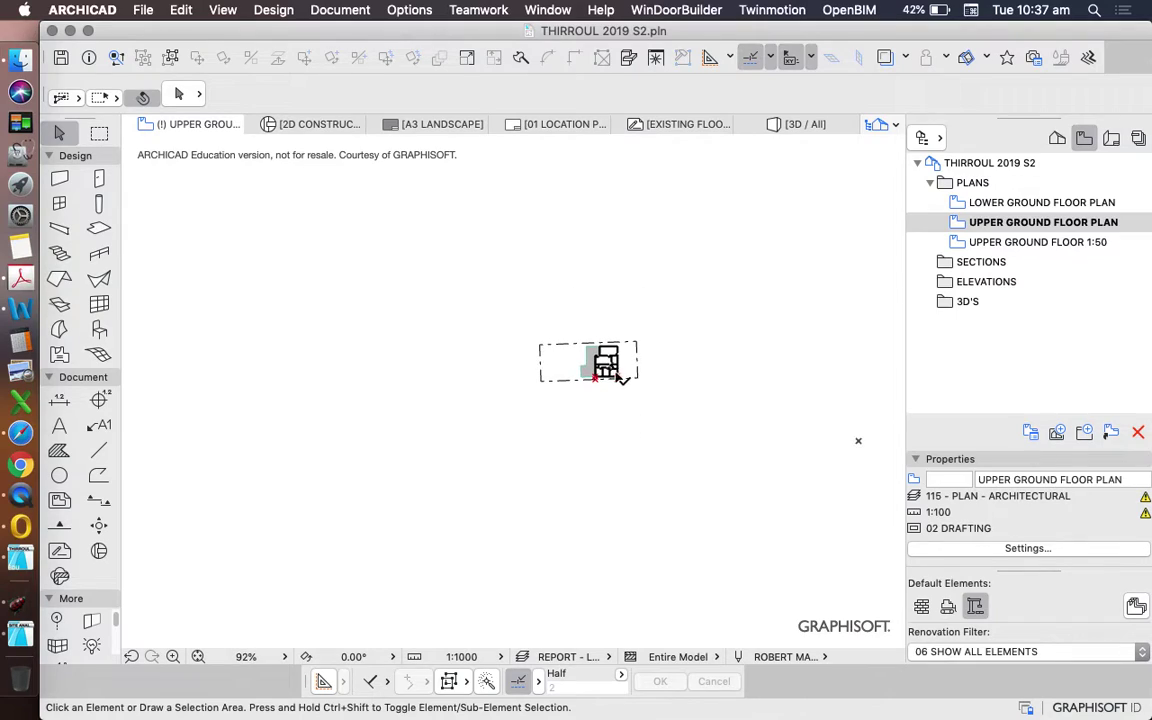
scroll(608, 347, up, 5)
scroll(612, 352, down, 1)
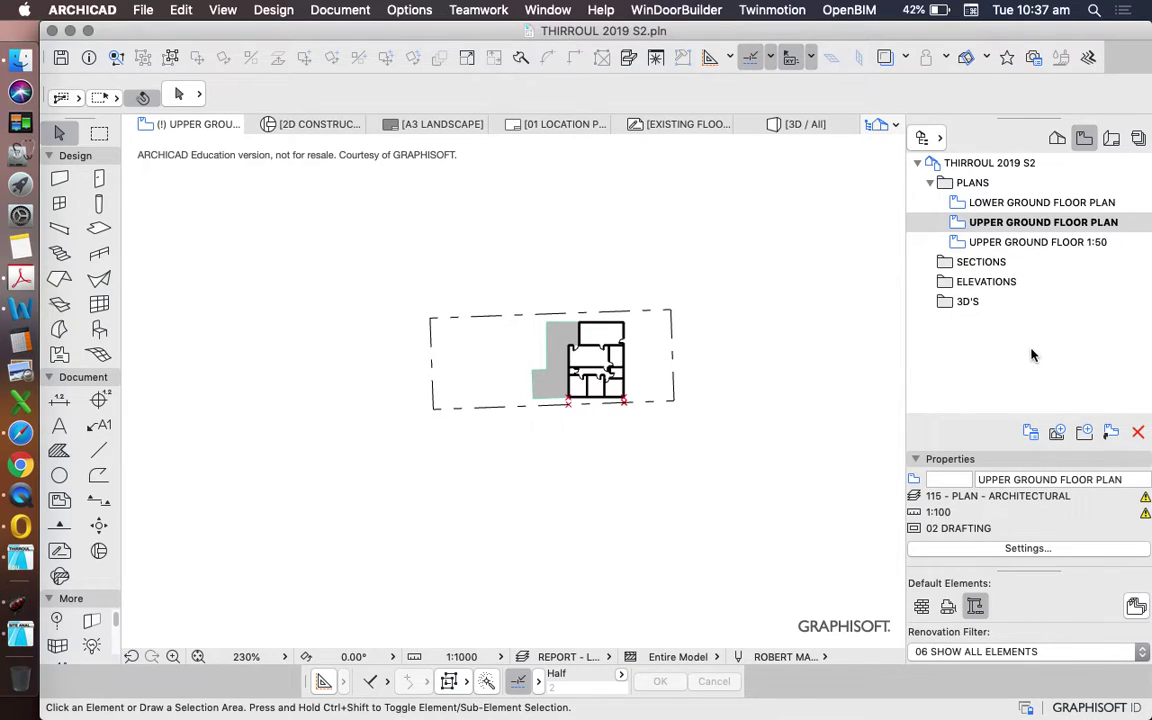
click(1084, 432)
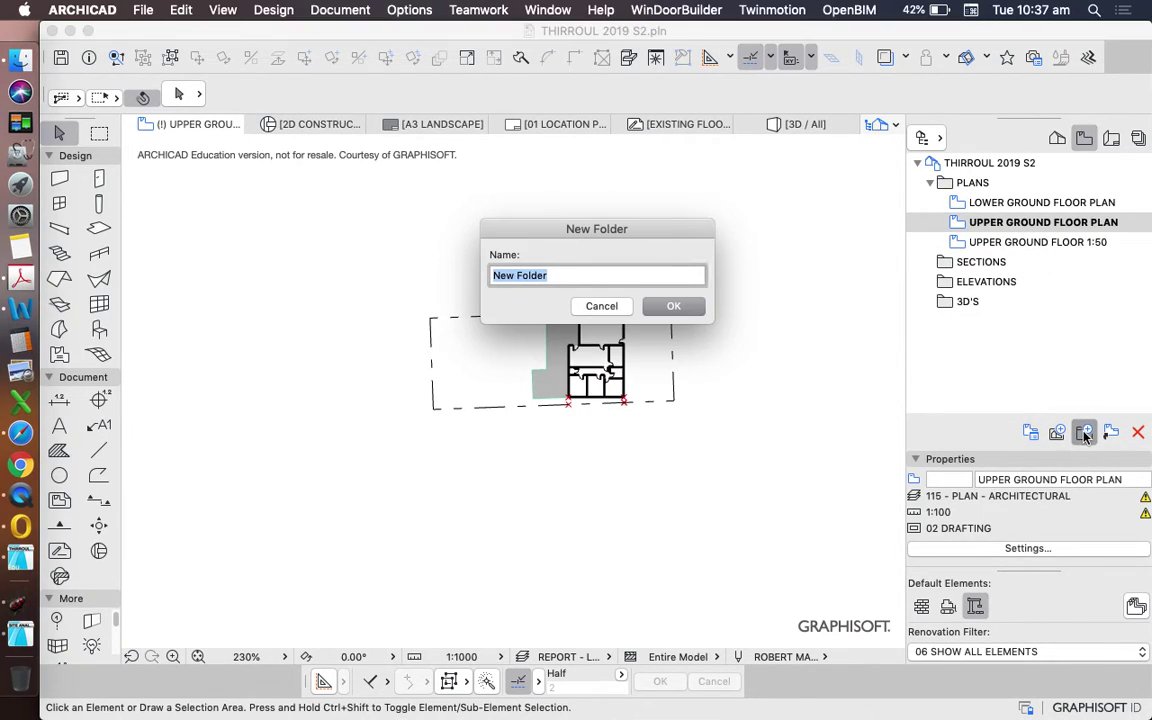
text(REPORTS)
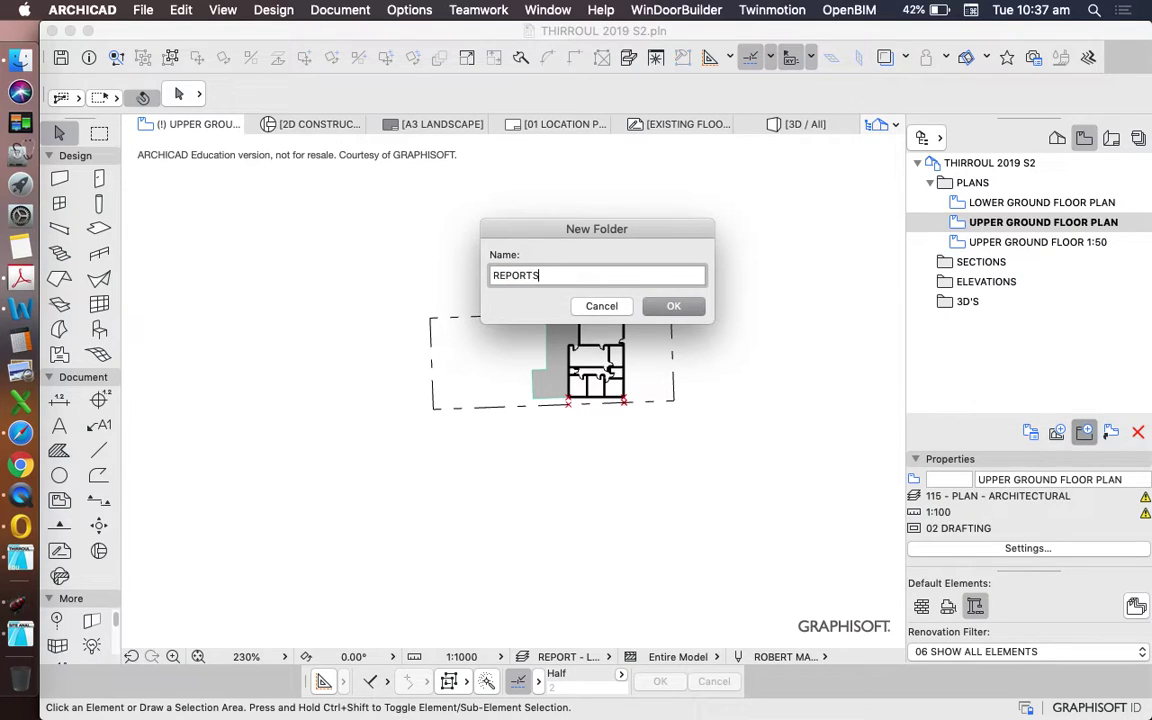
key(Return)
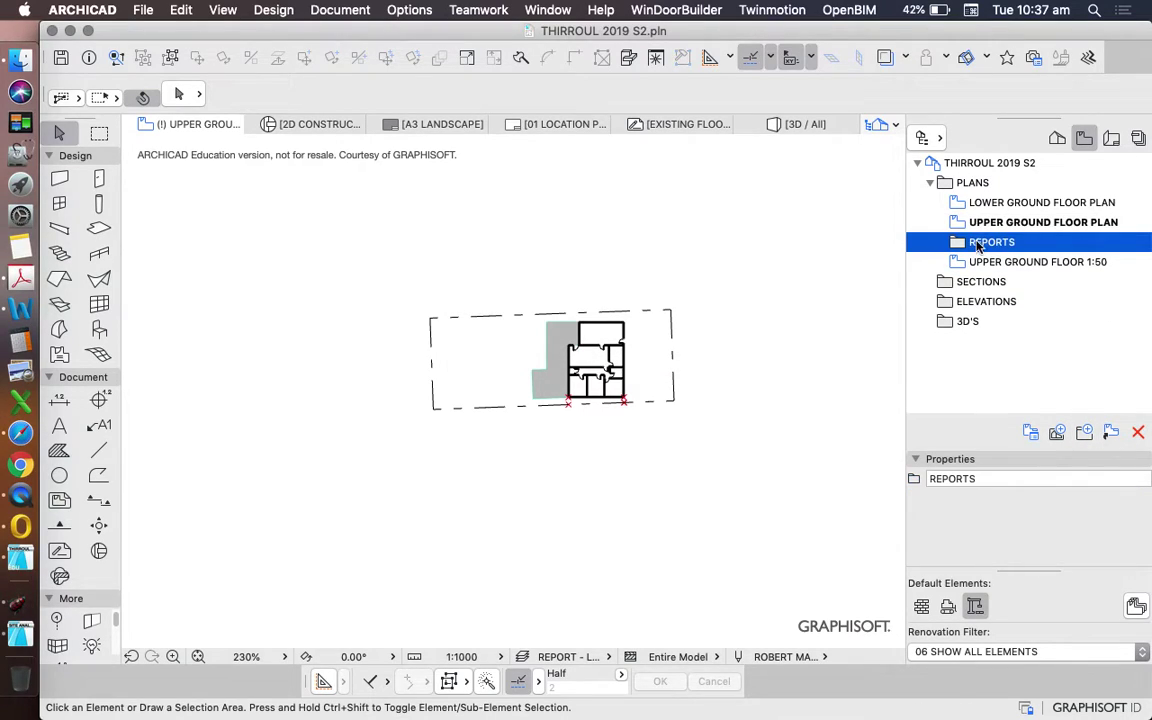
drag(982, 240, 962, 184)
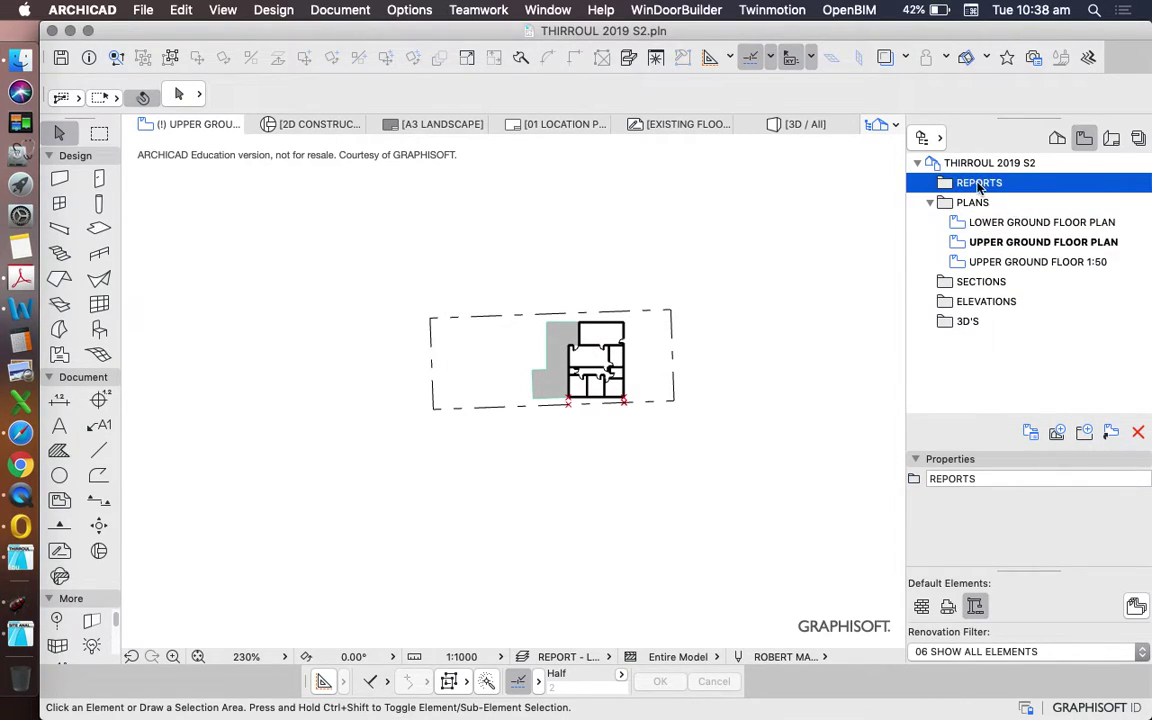
Step: Save the current plan into REPORTS as view LOCATION PLAN with ID set to None
right_click(993, 188)
click(1000, 190)
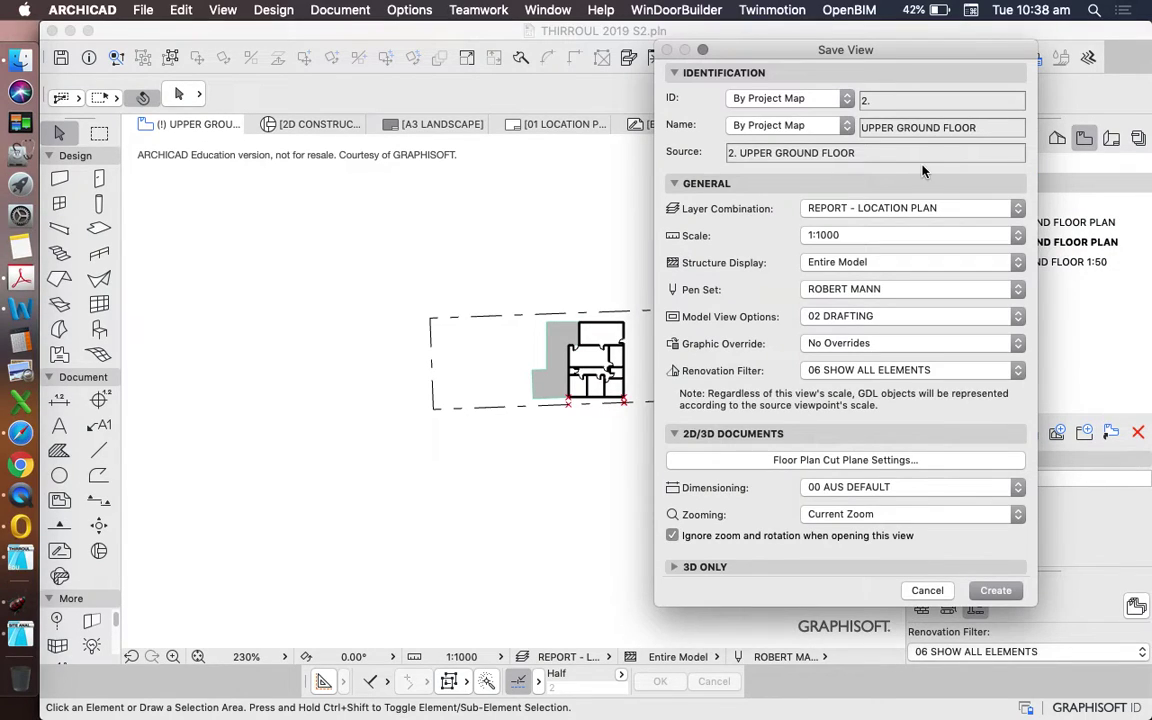
click(830, 97)
click(800, 111)
click(812, 126)
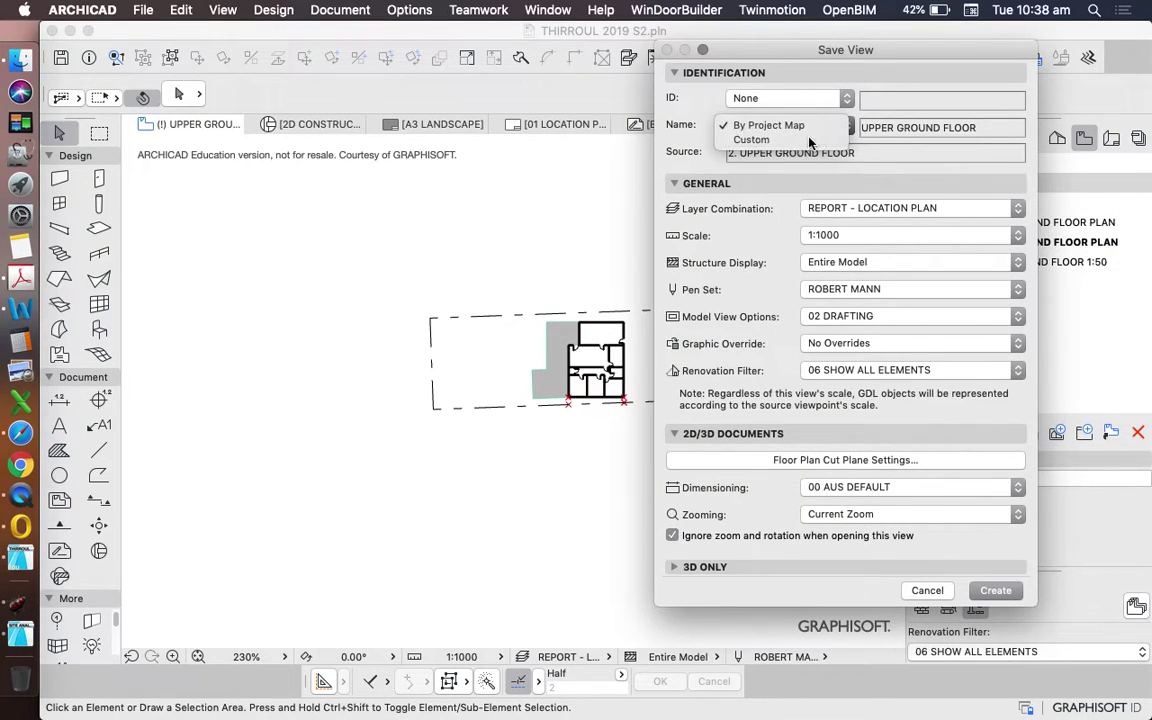
click(810, 140)
text(LO)
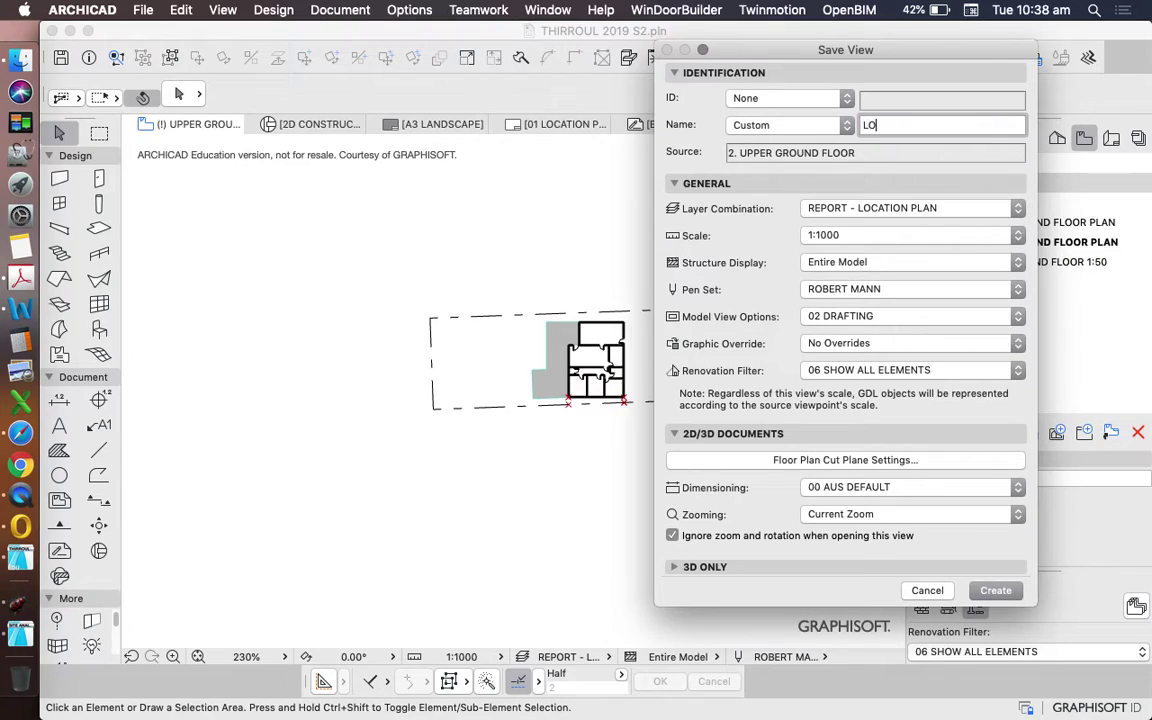
text(CATION PLAN)
key(Return)
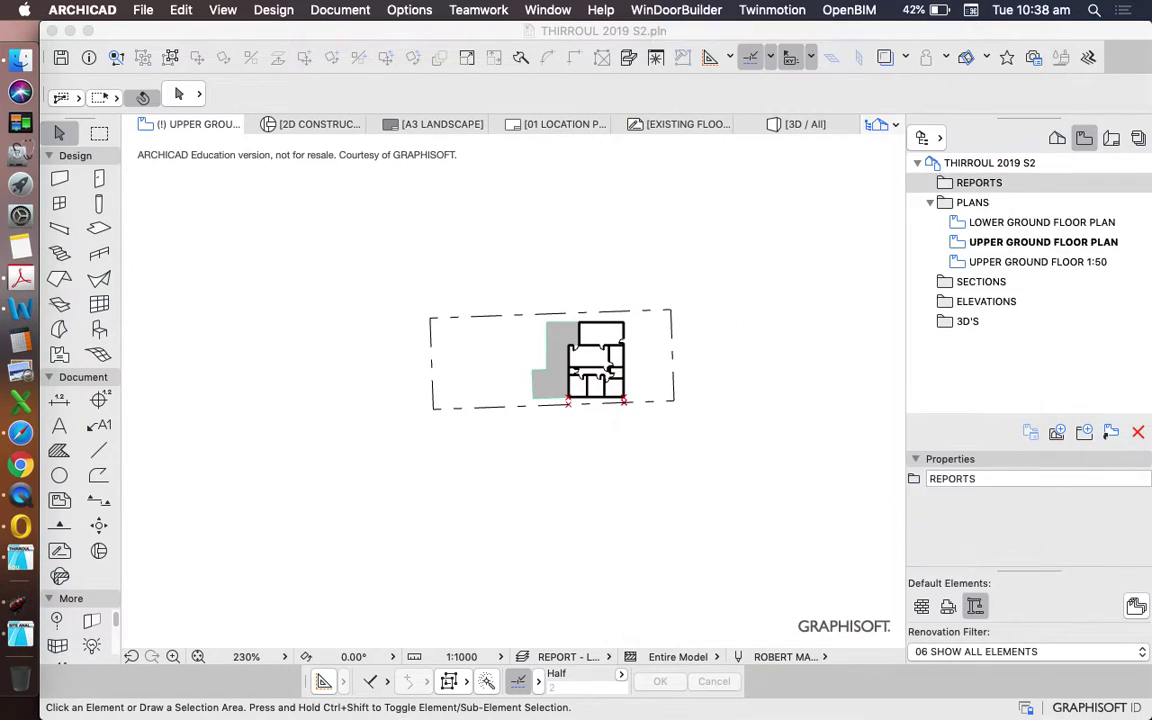
Step: Open layout 01 LOCATION PLAN and drag the LOCATION PLAN view onto it
click(1112, 139)
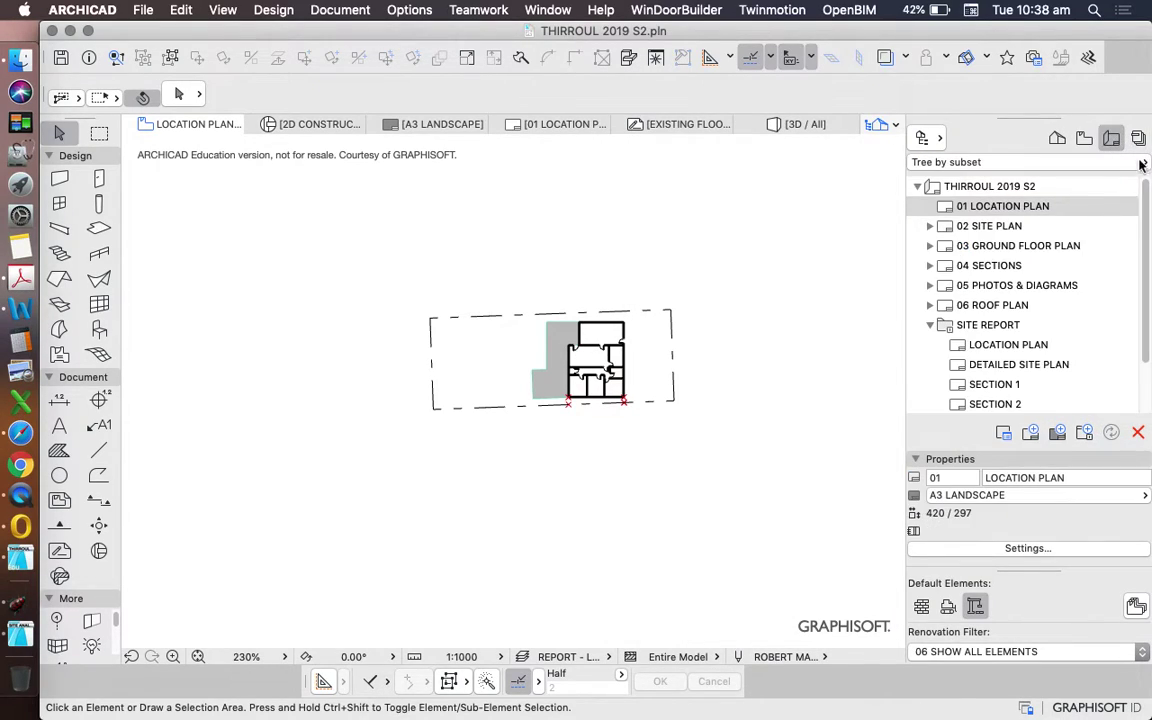
double_click(990, 205)
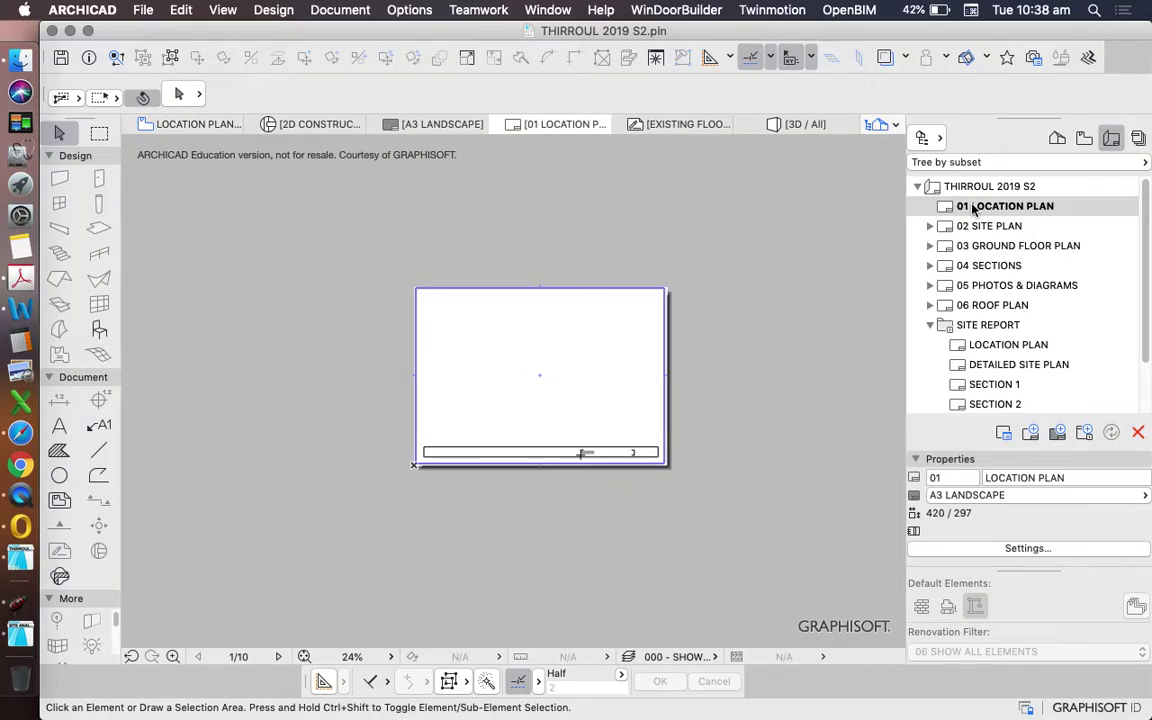
click(1088, 140)
mouse_move(1034, 201)
mouse_down()
mouse_move(392, 427)
mouse_move(548, 378)
mouse_move(537, 394)
mouse_move(520, 380)
mouse_move(523, 351)
mouse_up()
Step: Position the placed drawing near the middle of the A3 sheet and deselect it
scroll(581, 380, up, 2)
click(654, 318)
scroll(536, 395, up, 2)
scroll(630, 335, down, 4)
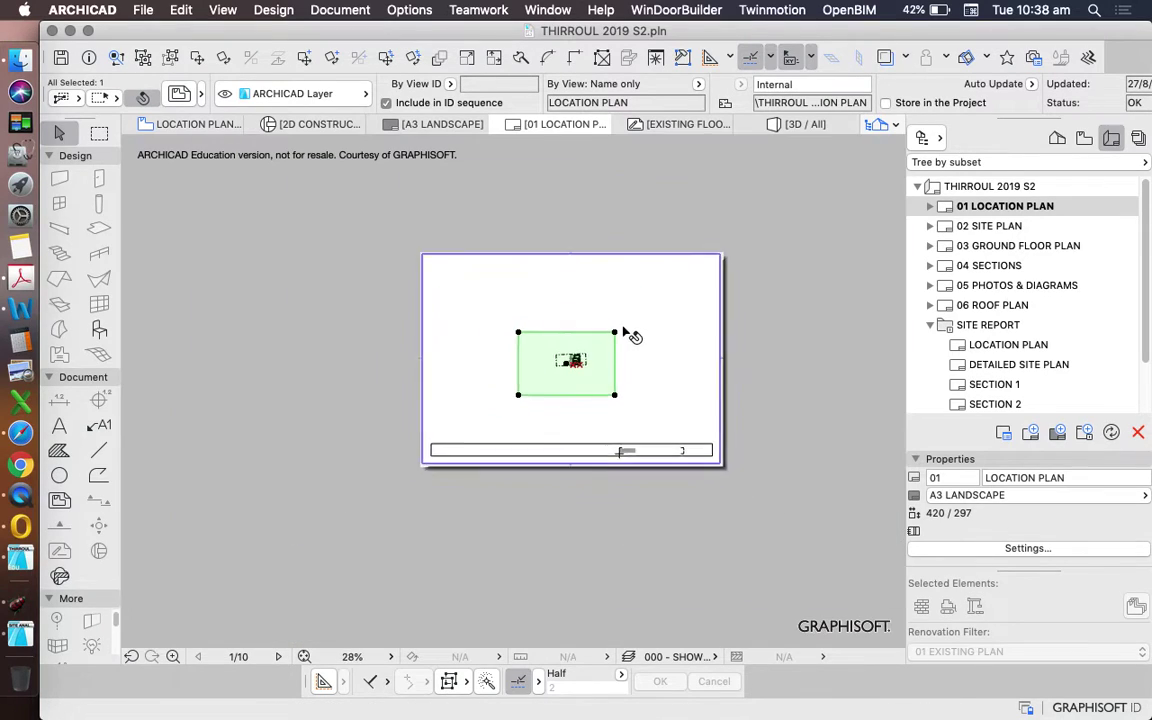
scroll(630, 335, down, 2)
click(625, 360)
scroll(589, 337, up, 3)
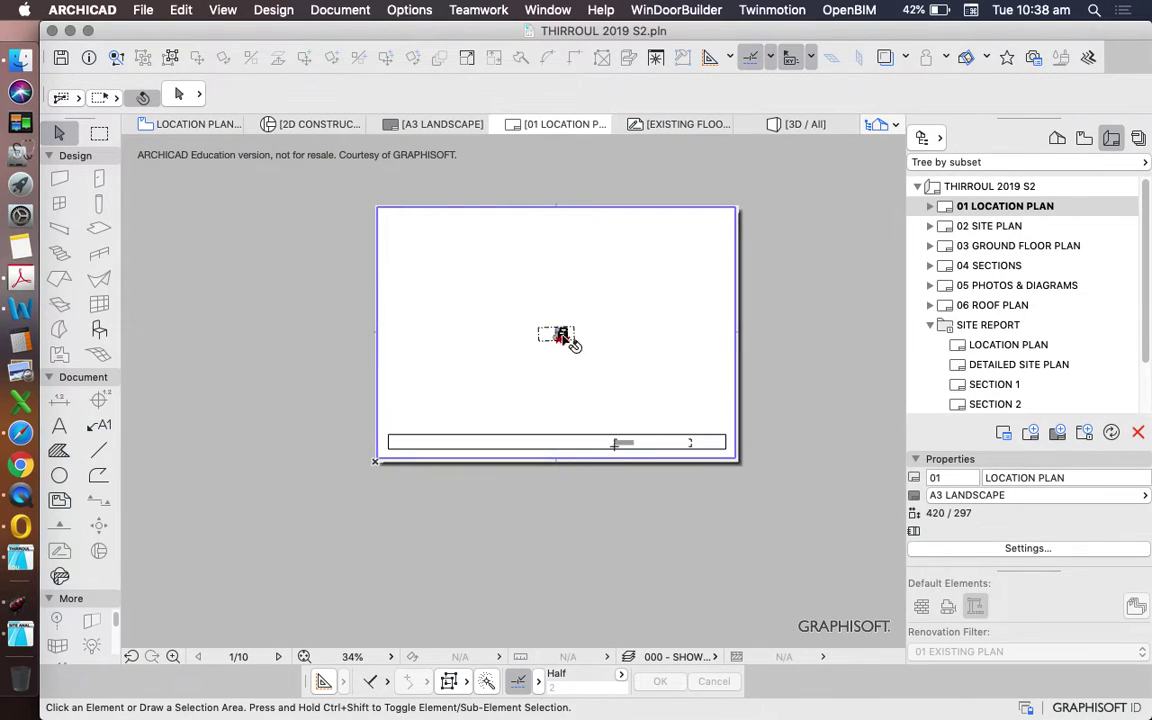
scroll(618, 280, down, 1)
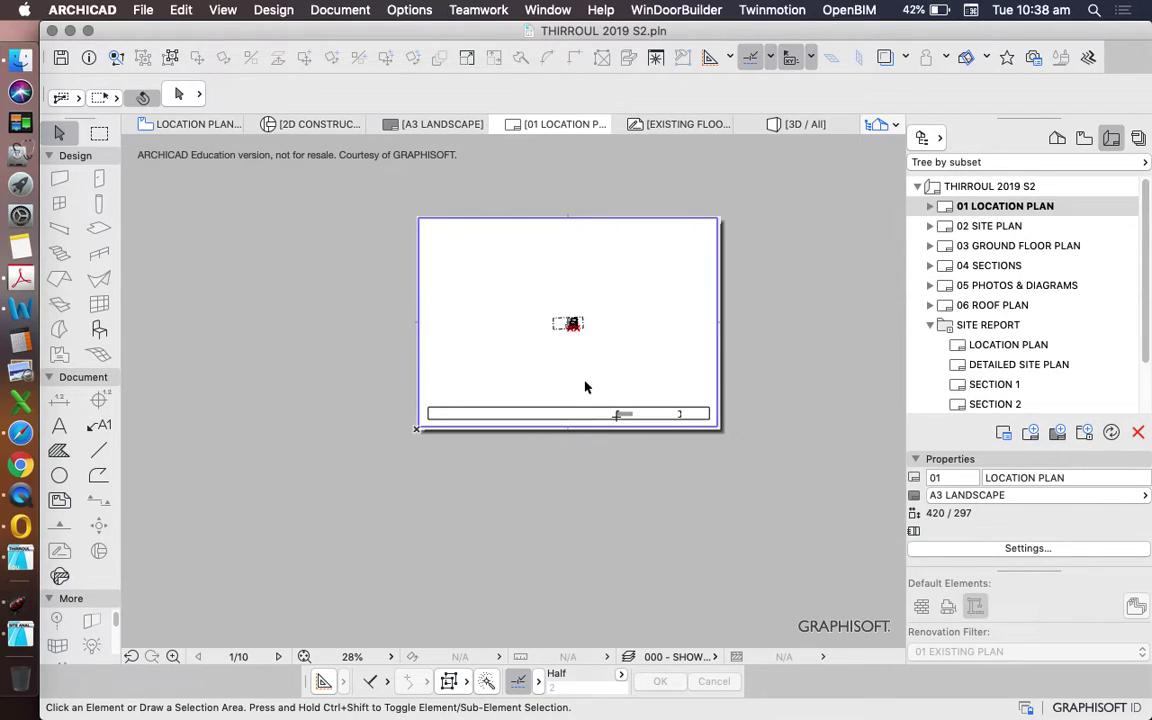
scroll(573, 278, down, 1)
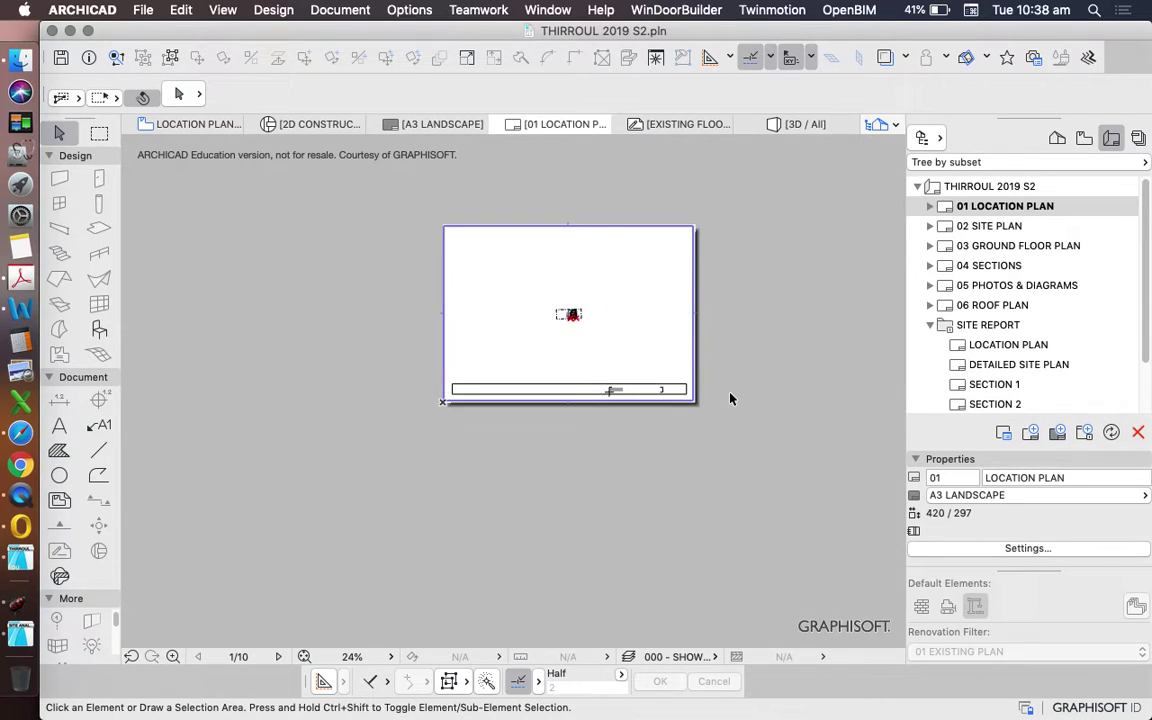
scroll(700, 249, up, 3)
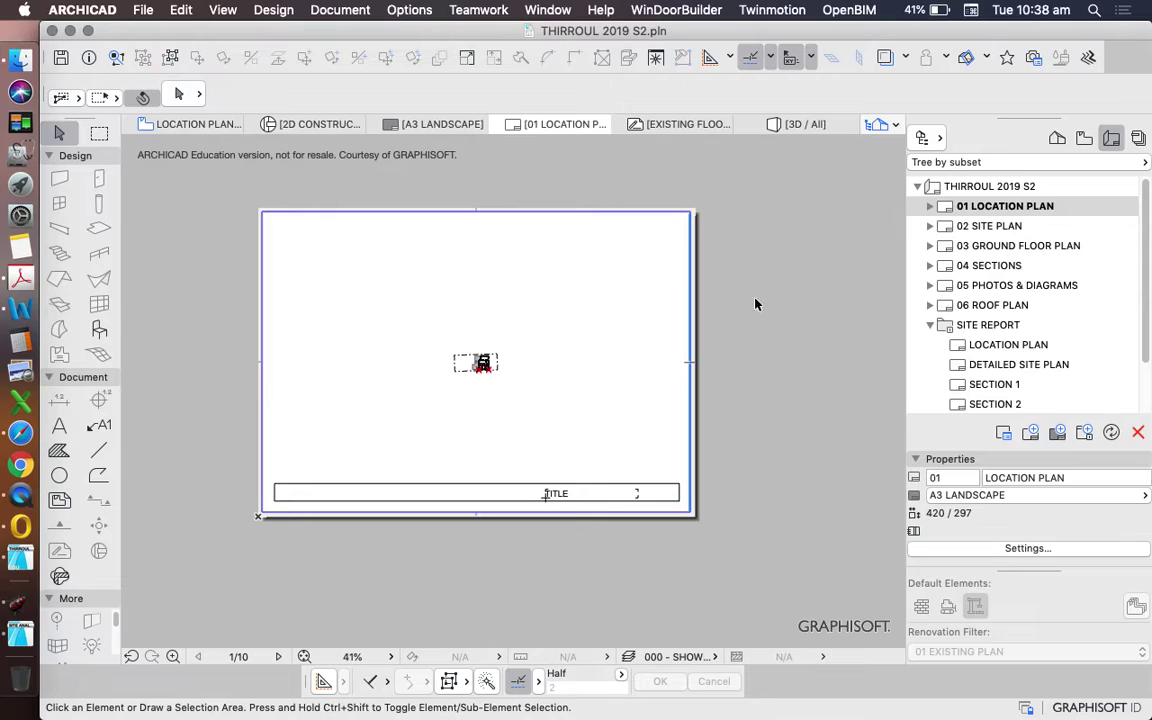
scroll(460, 365, up, 5)
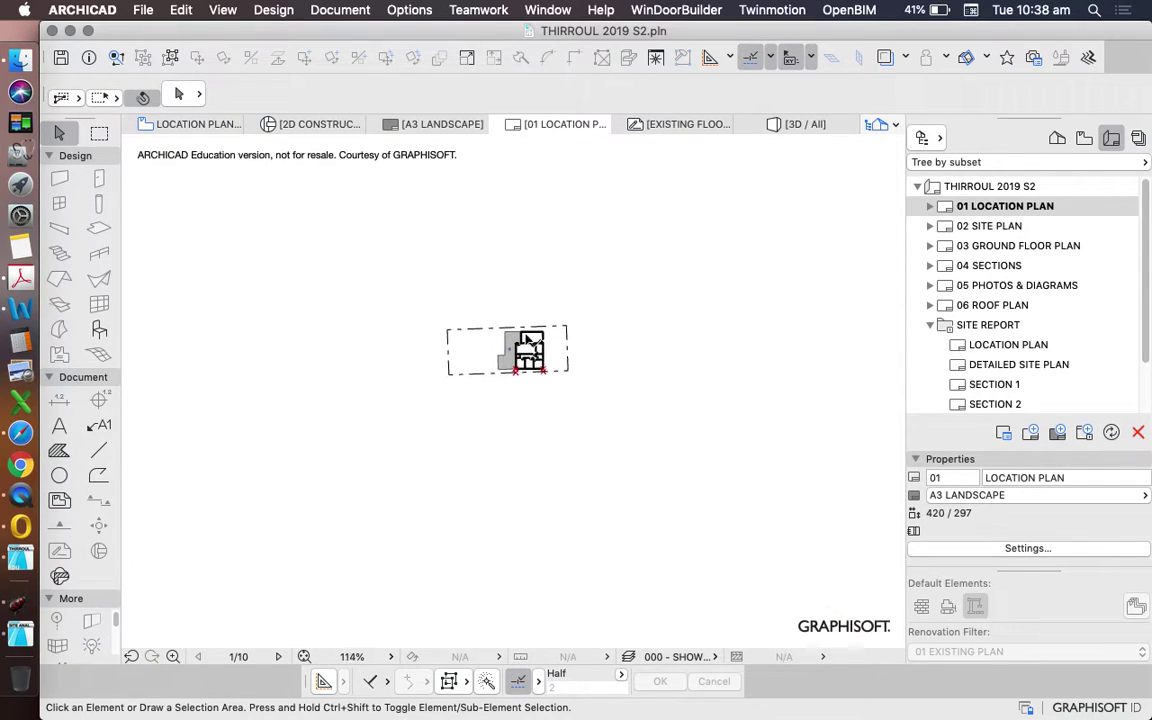
scroll(529, 340, down, 5)
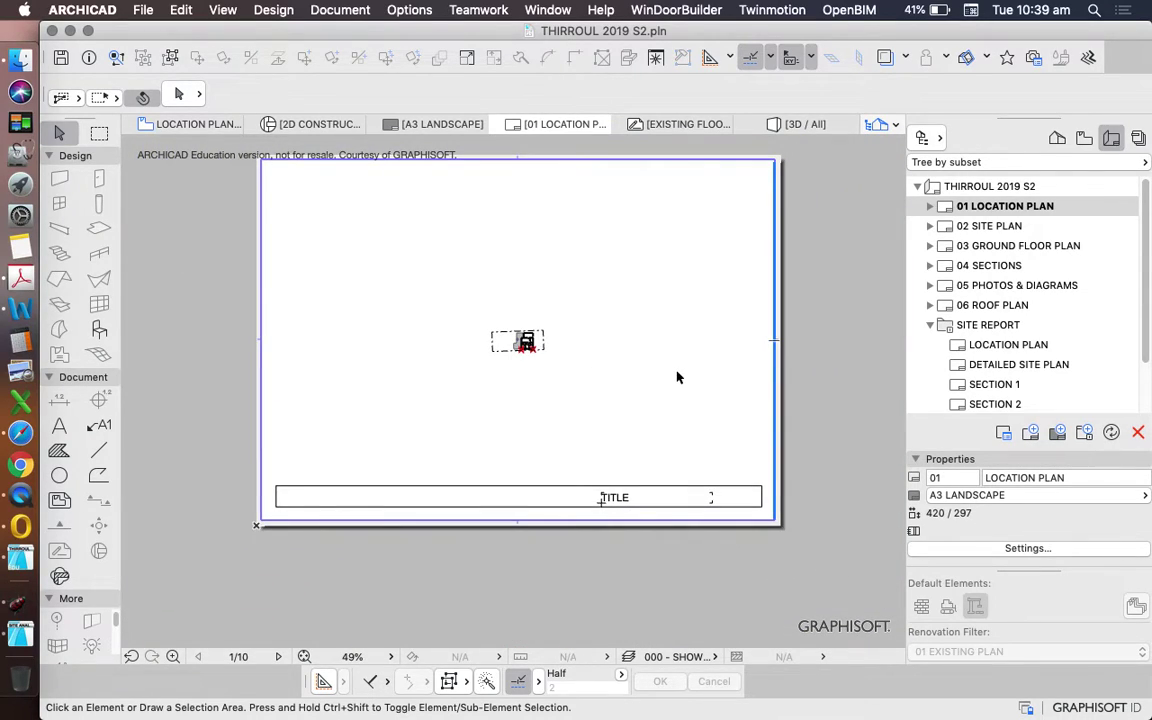